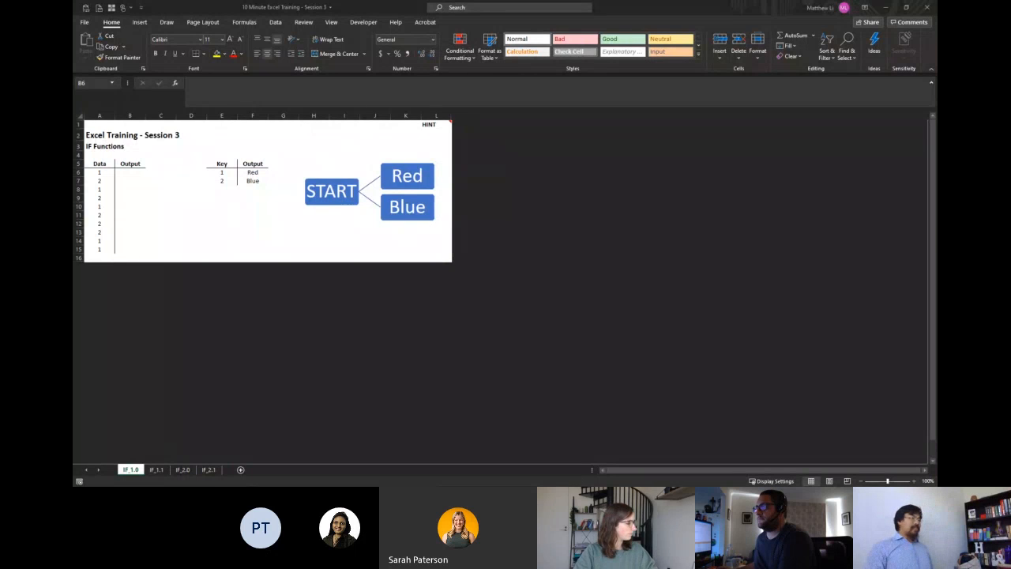
click(241, 135)
text(=IF)
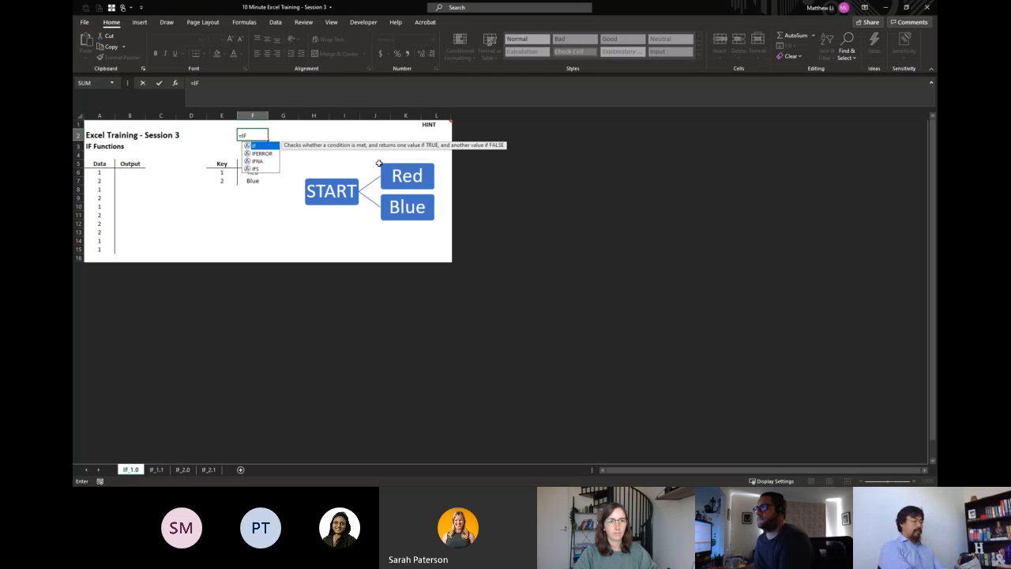
text(()
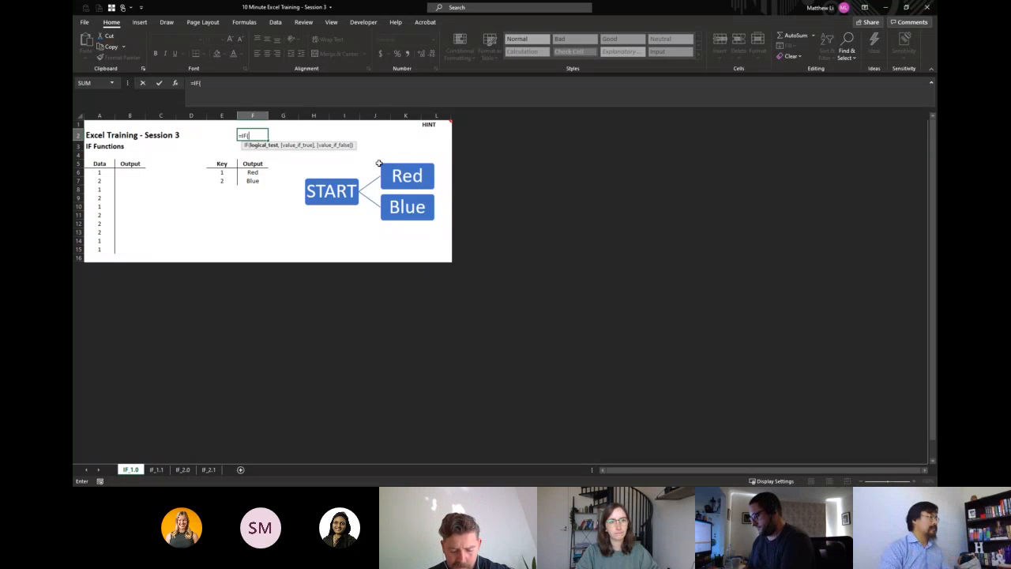
key(Escape)
Examine the first data value in A6 and the output in F6 of the key table.
key(Home)
key(Down)
key(Down)
key(Down)
key(Down)
key(Right)
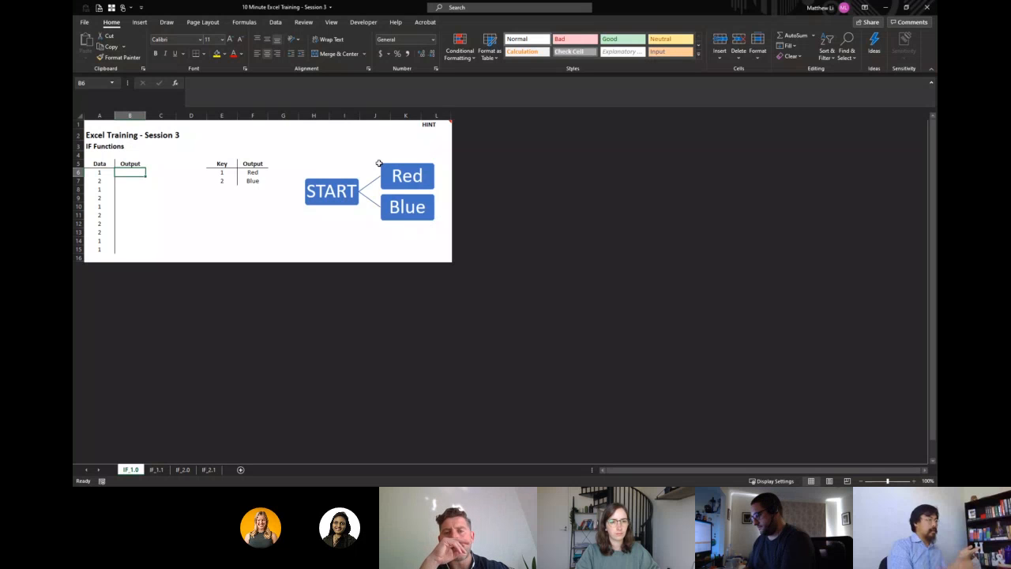
key(Left)
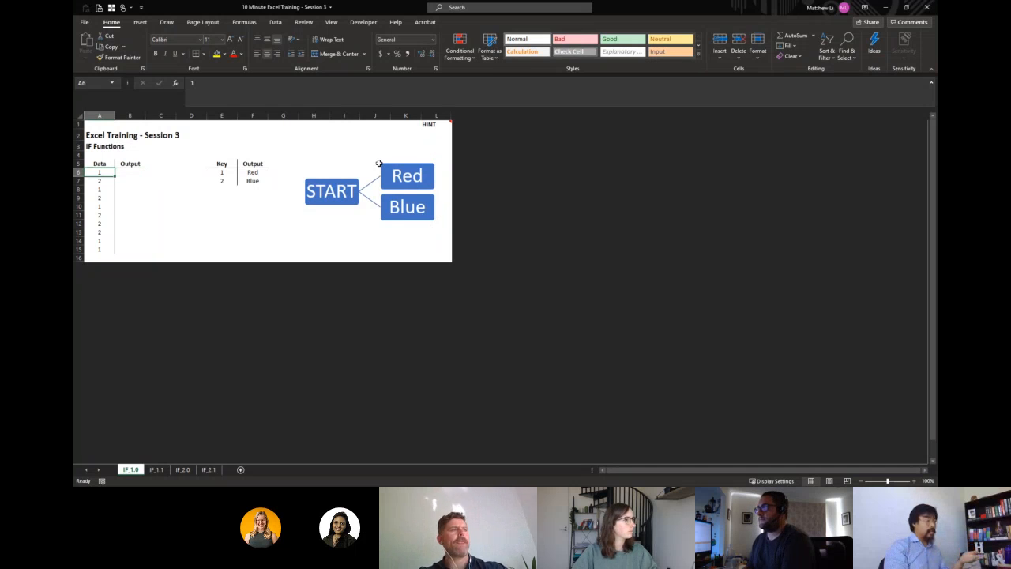
key(ctrl+Right)
key(ctrl+Right)
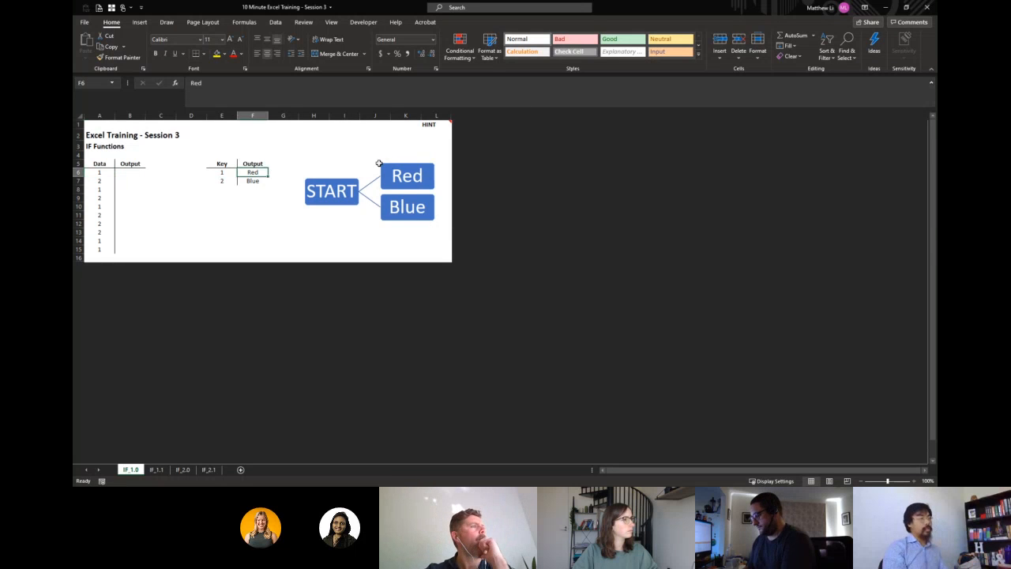
key(Home)
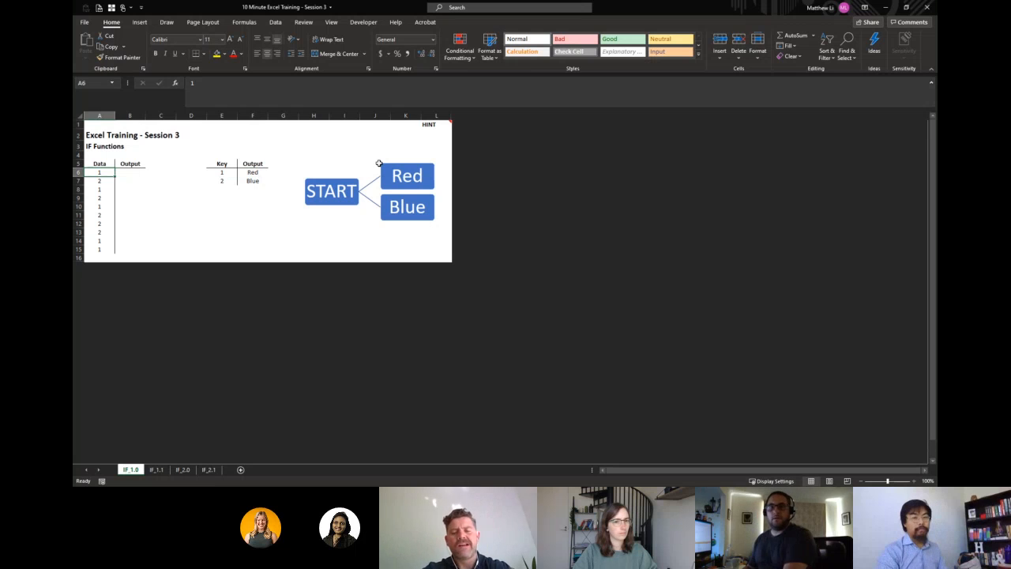
Enter the formula =IF(A6=1,"Red","Blue") in cell B6 of the Output column.
key(Right)
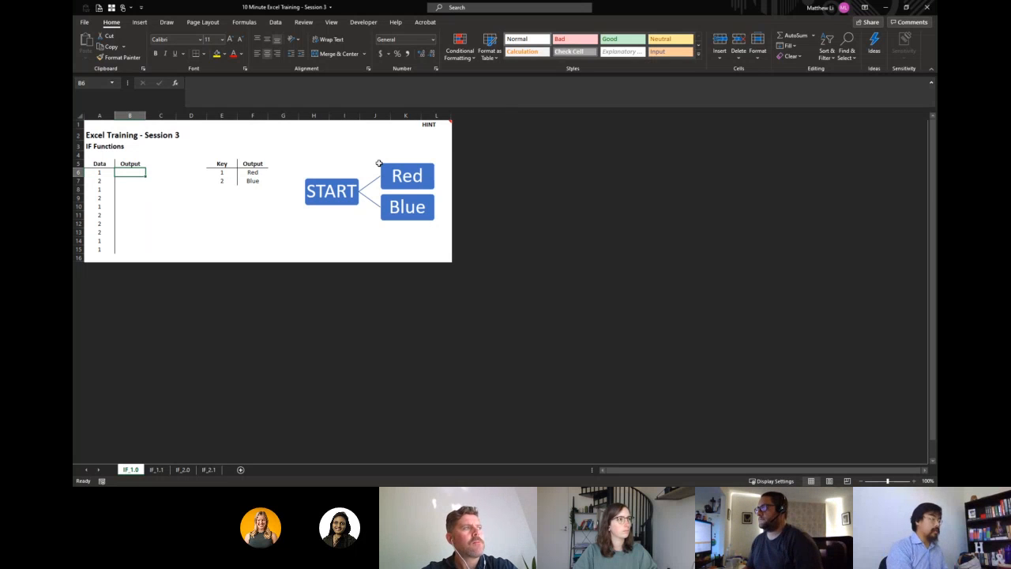
text(=IF()
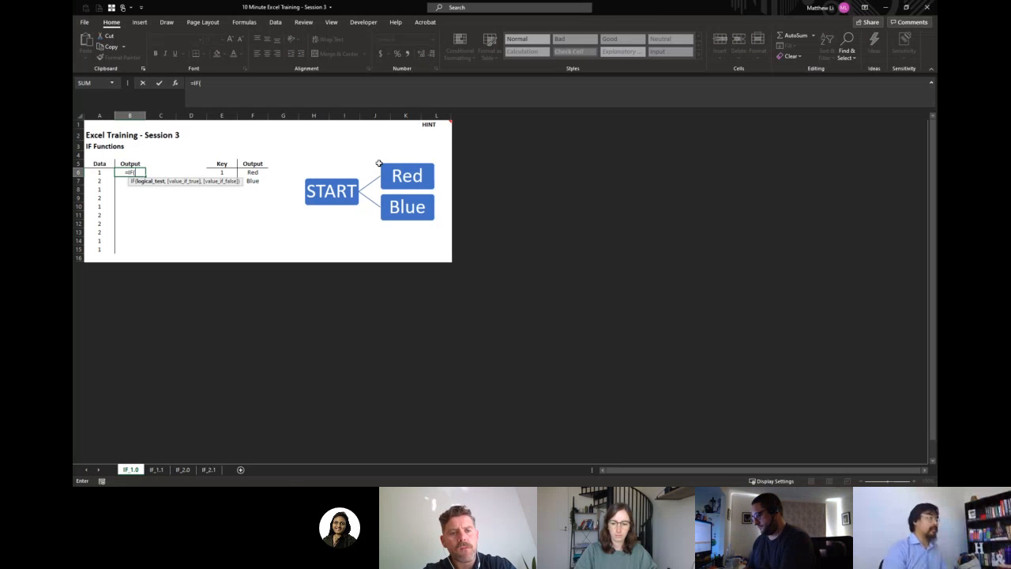
key(Left)
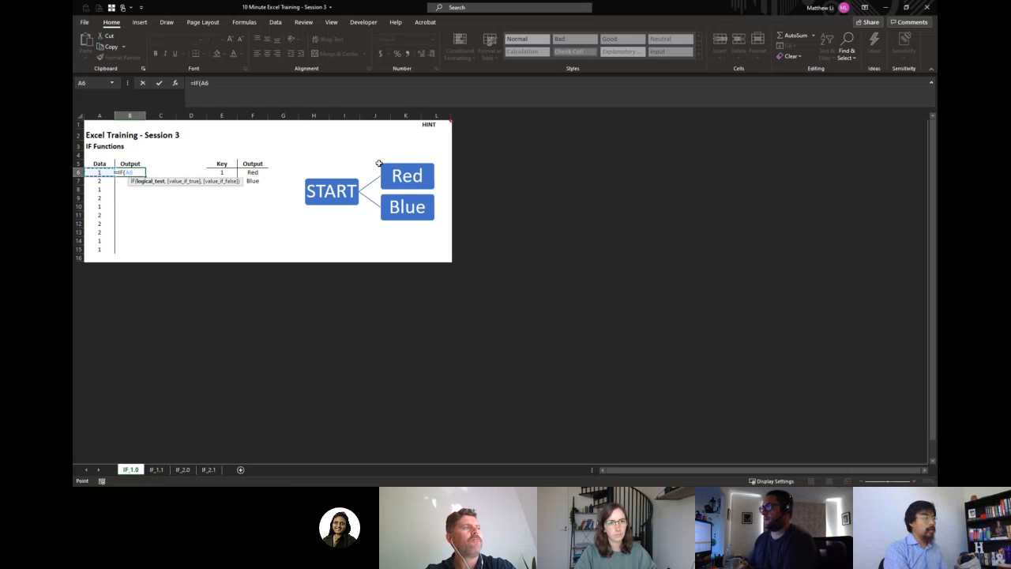
text(=)
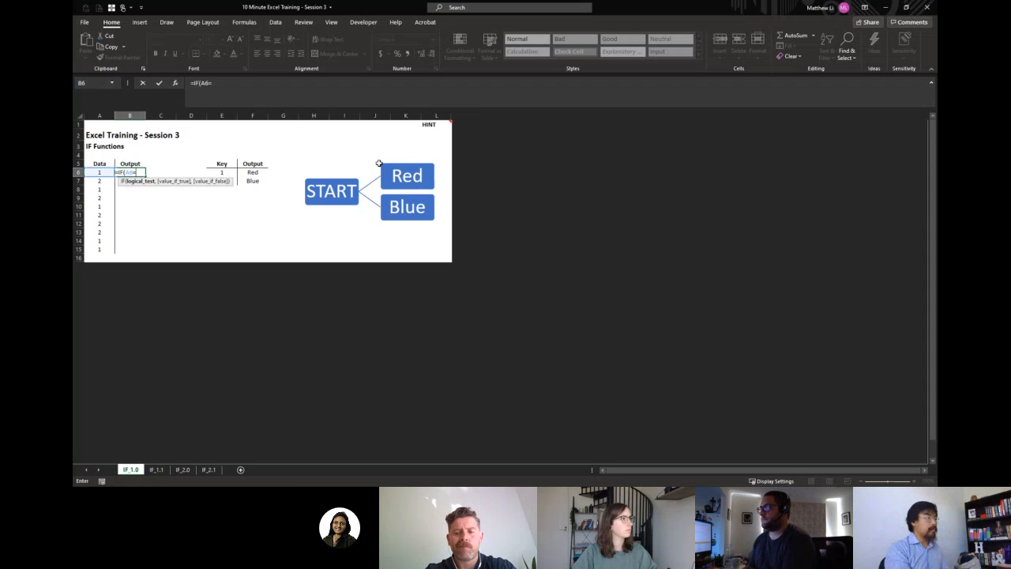
text(")
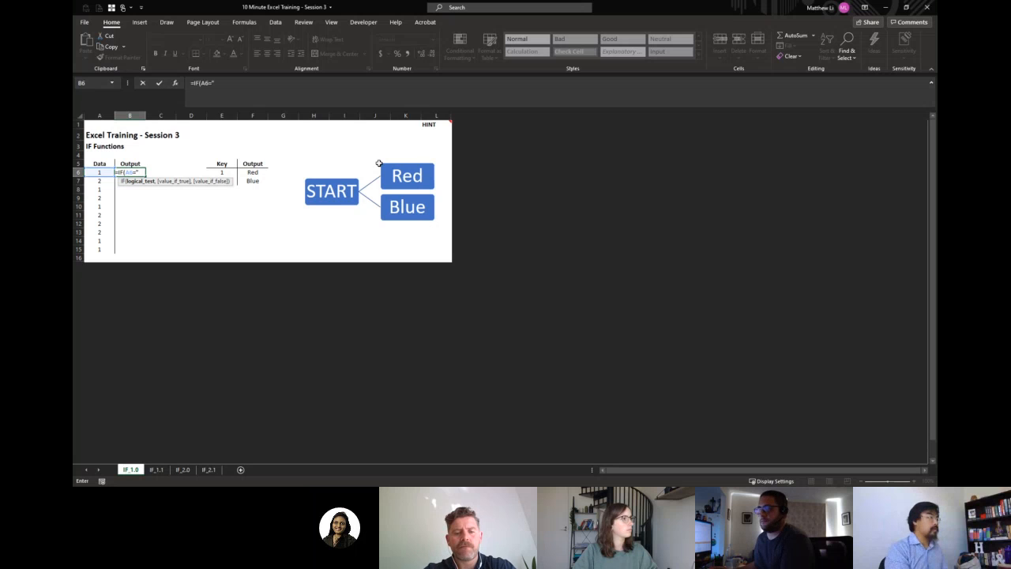
key(BackSpace)
text(1,)
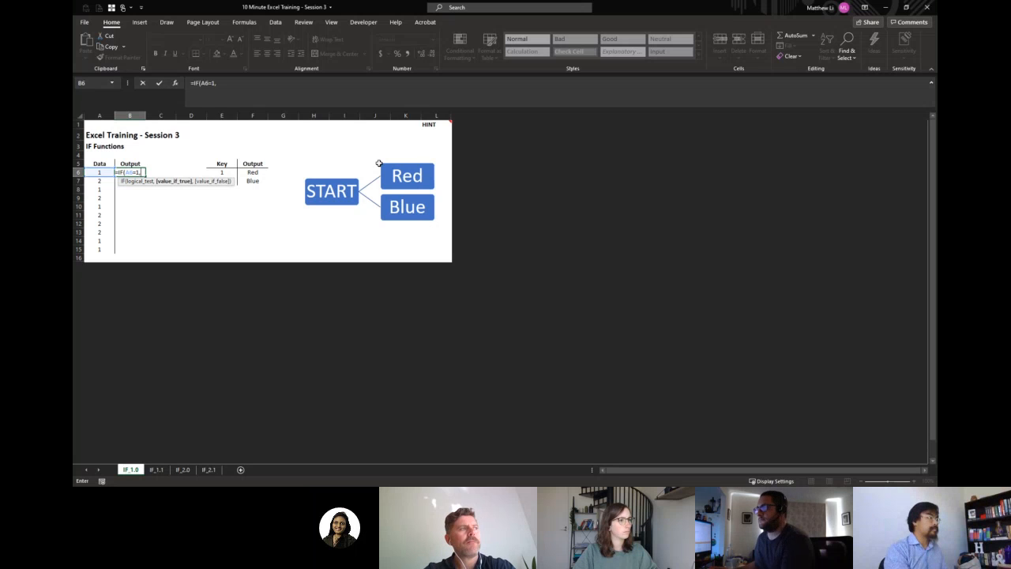
text("R)
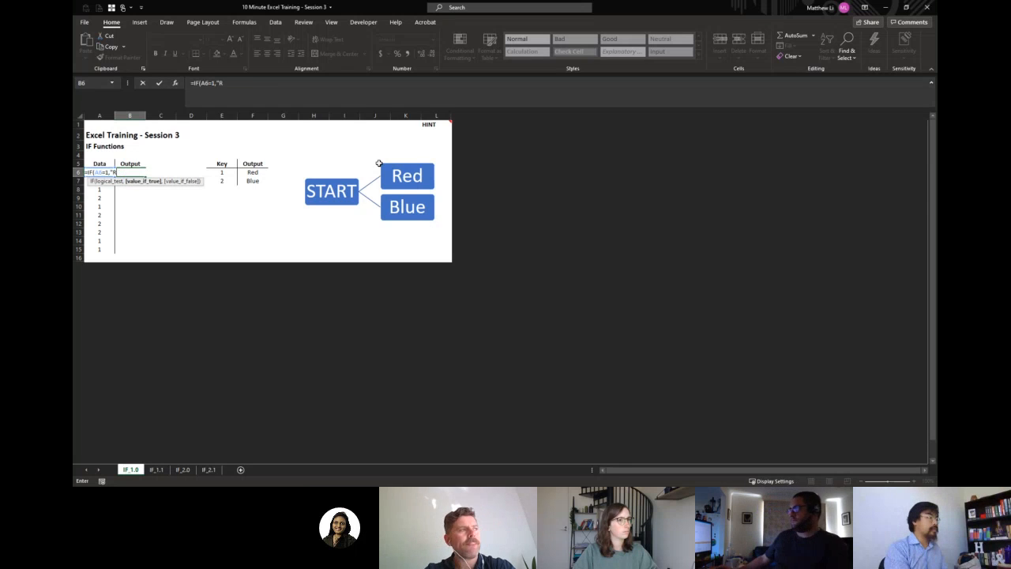
text(ed",)
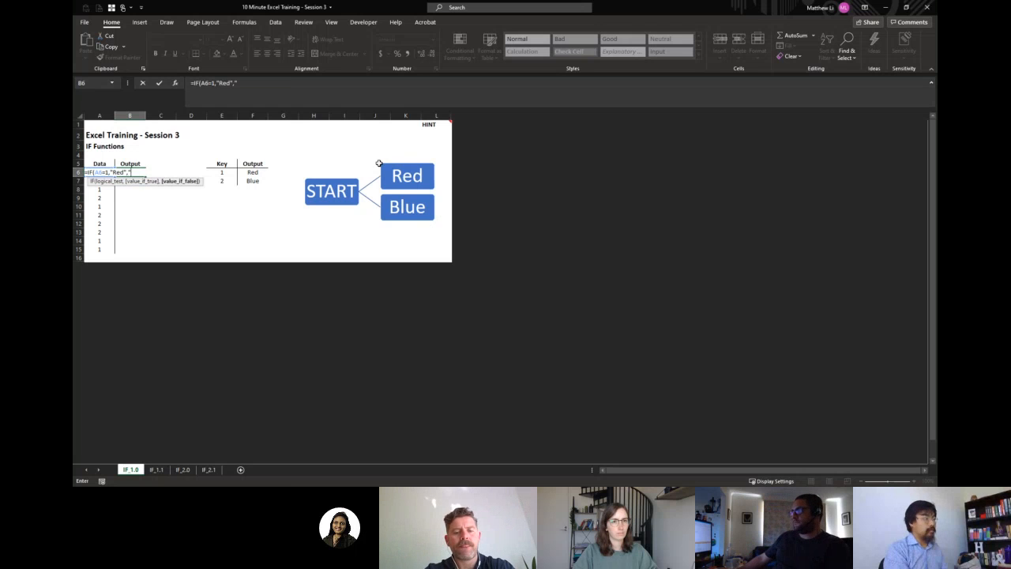
text("Blue"))
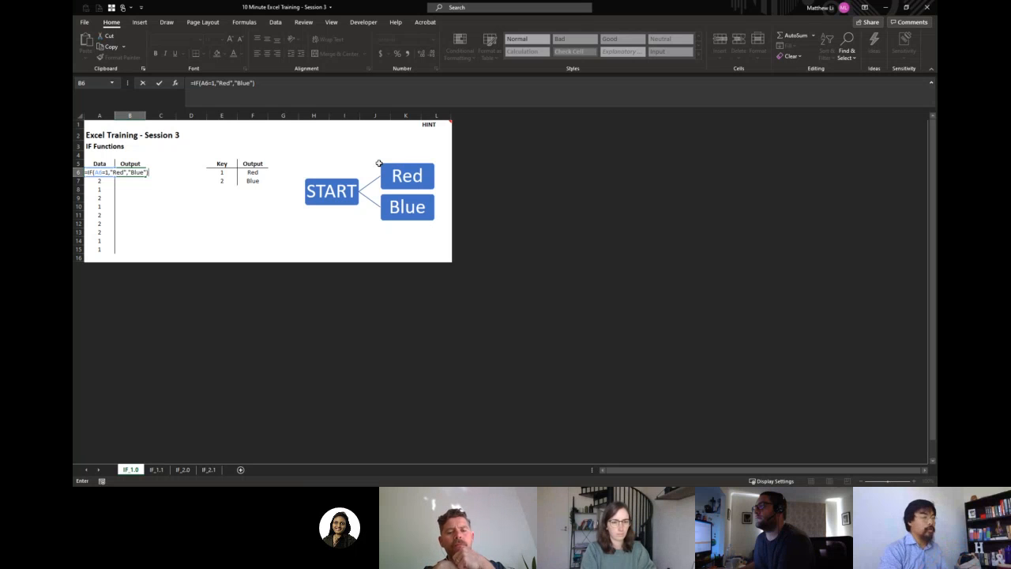
key(Return)
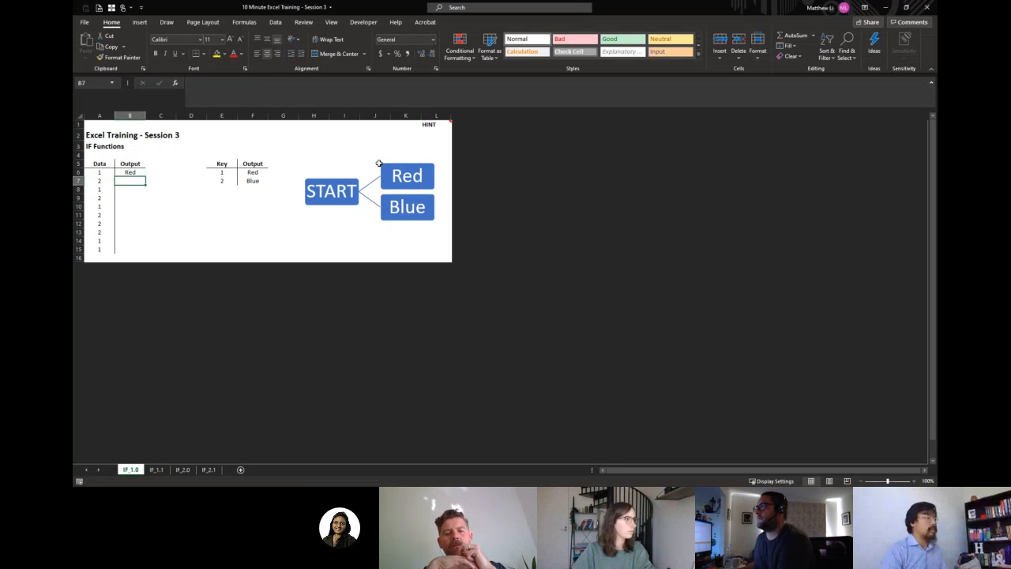
Fill the IF formula from B6 down the Output column through B15.
key(Up)
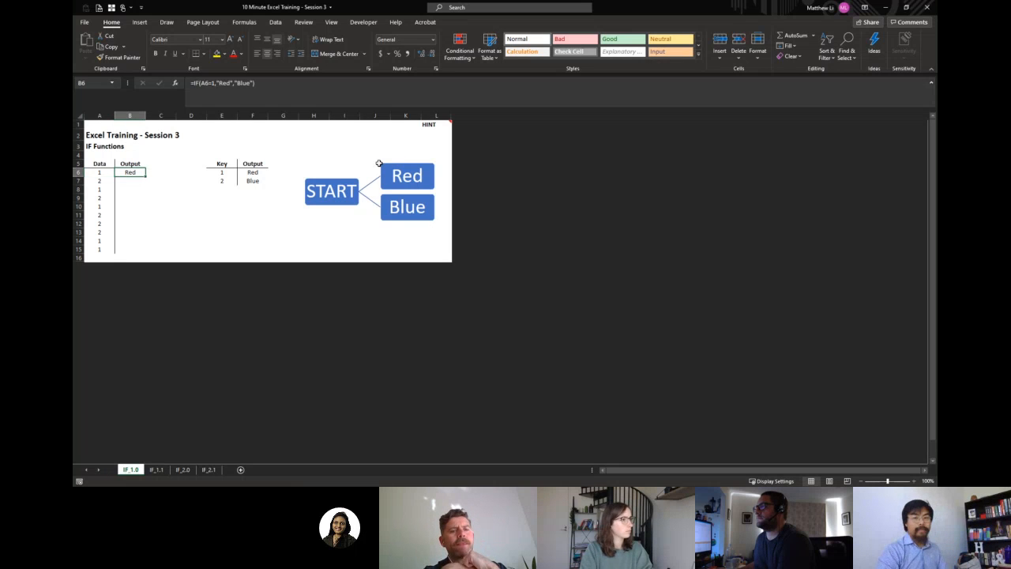
key(Left)
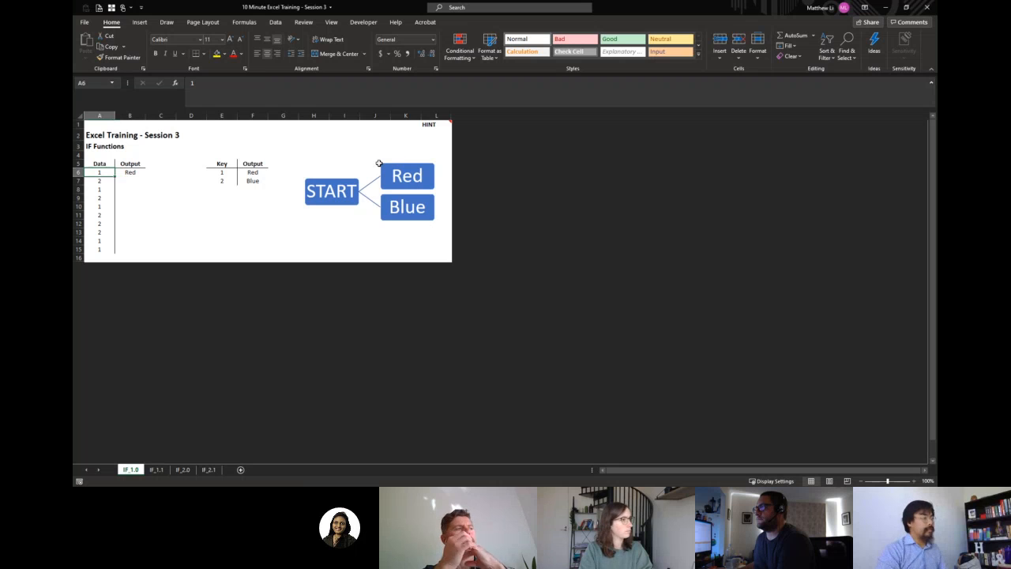
key(Right)
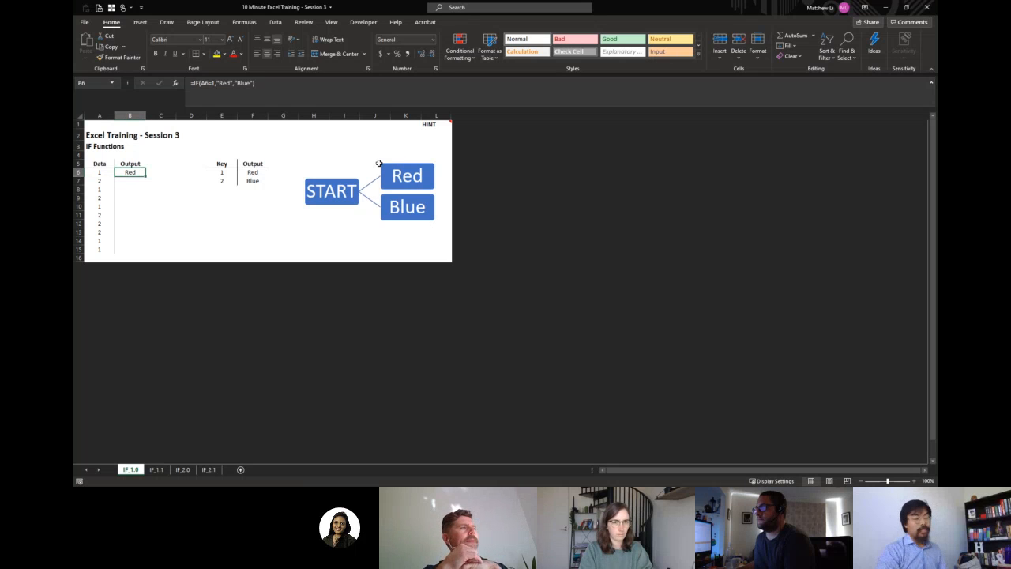
key(Left)
key(ctrl+Down)
key(Right)
key(ctrl+shift+Up)
key(ctrl+d)
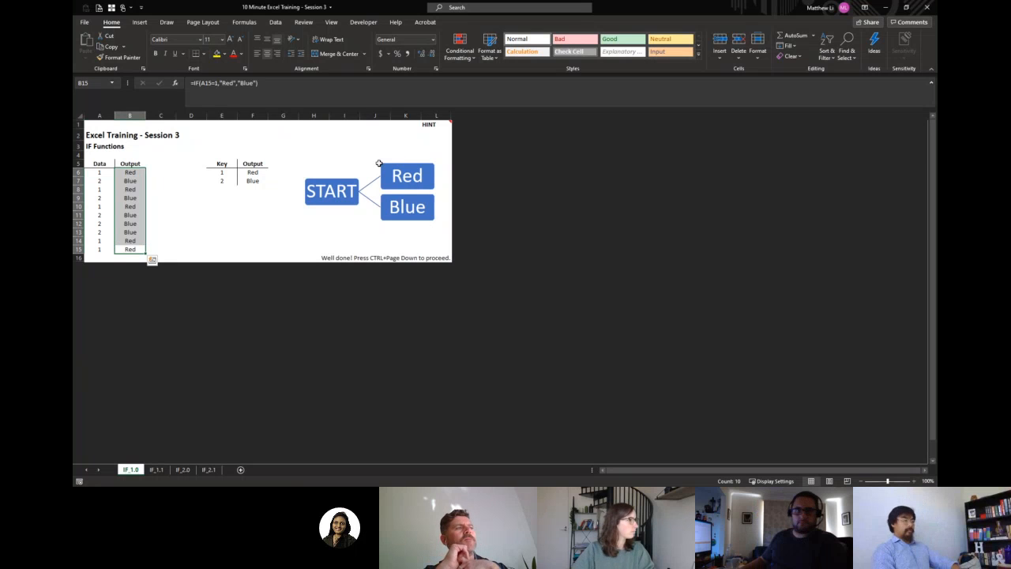
key(ctrl+q)
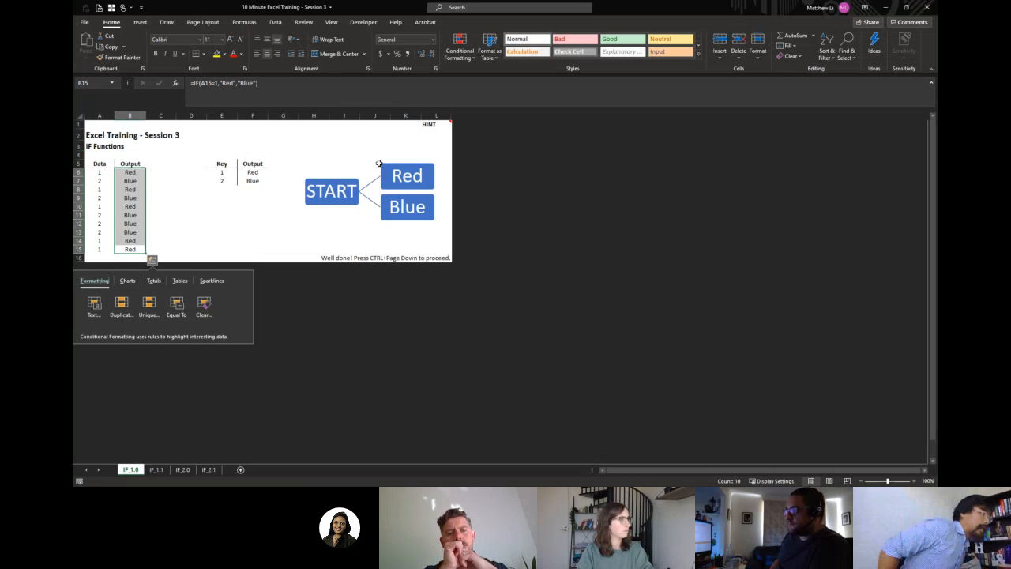
key(Right)
key(Right)
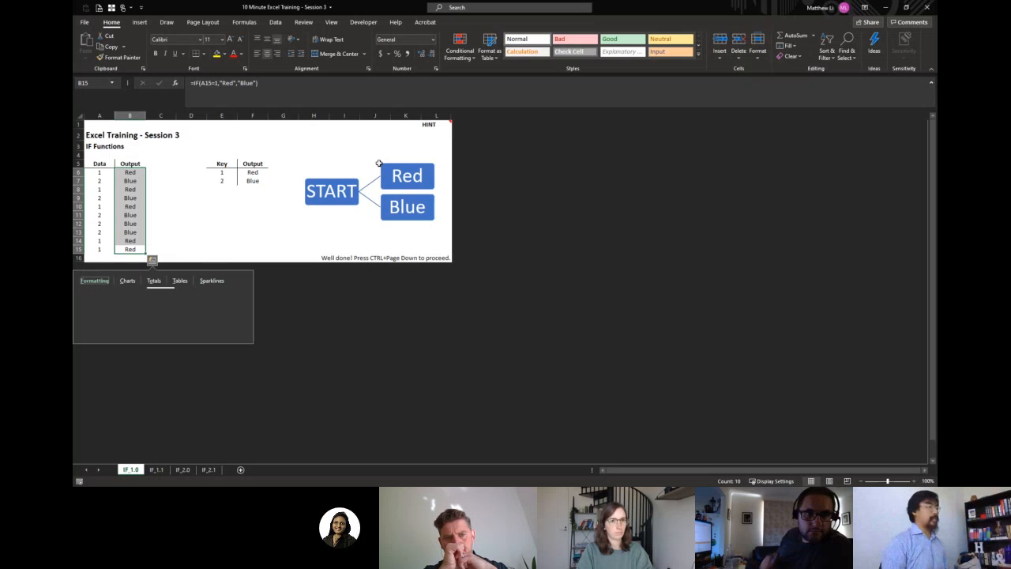
key(Escape)
key(Up)
key(Up)
key(Up)
key(Up)
key(Up)
key(Up)
key(Up)
key(Up)
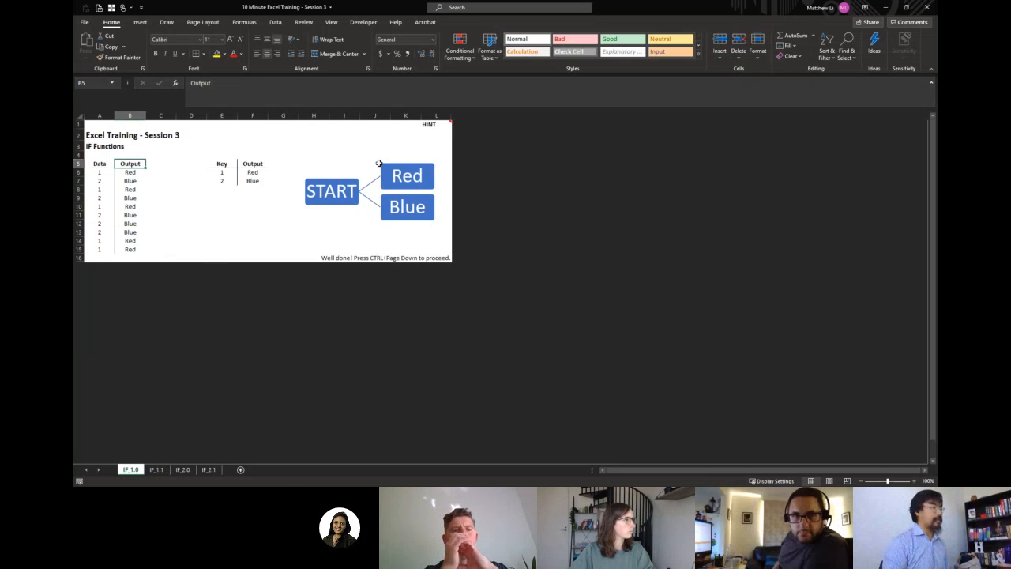
key(Up)
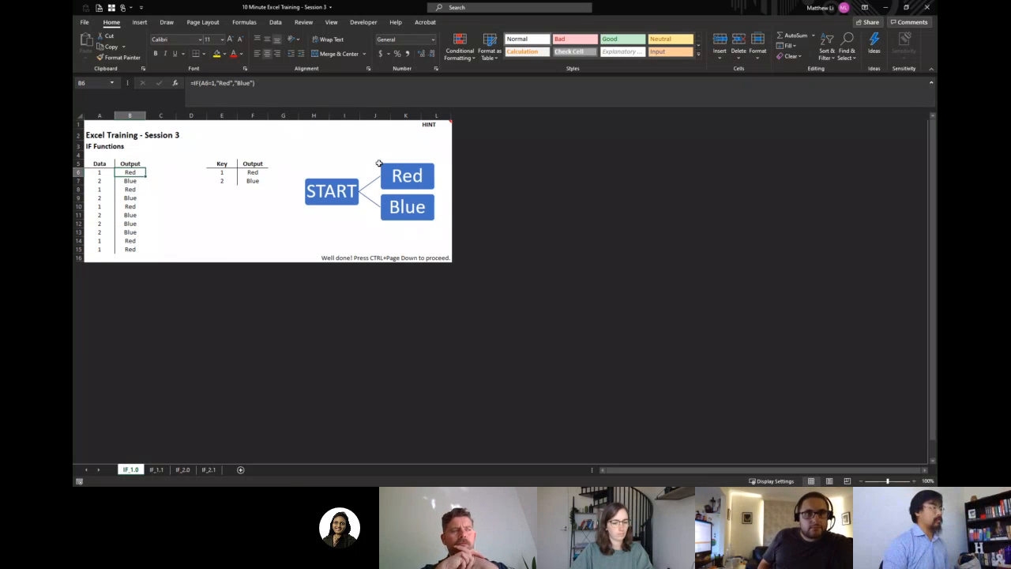
key(Down)
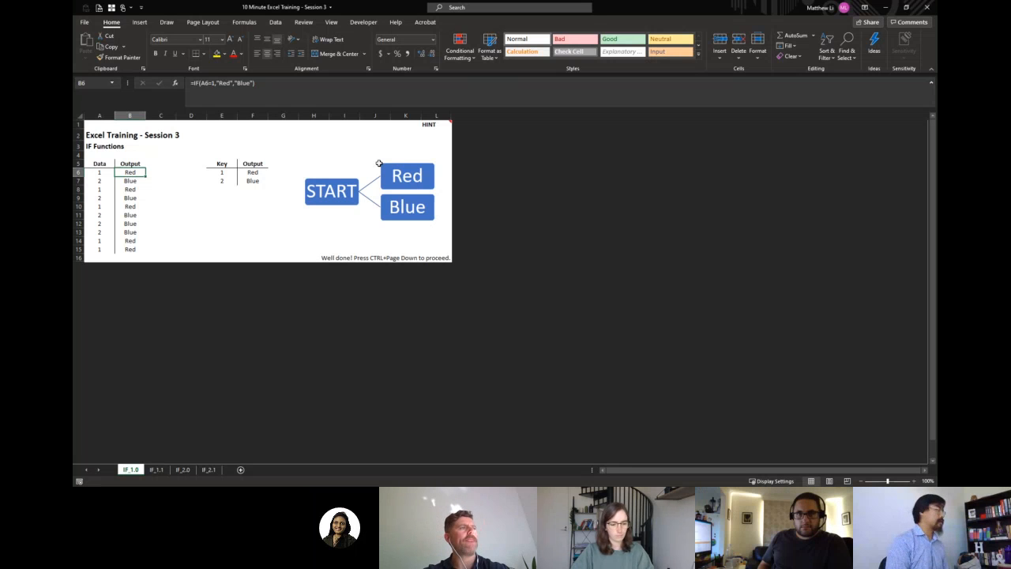
On sheet IF_1.1, begin an IF formula in B6 that tests whether A6 equals the absolute reference $E$6.
key(ctrl+Page_Down)
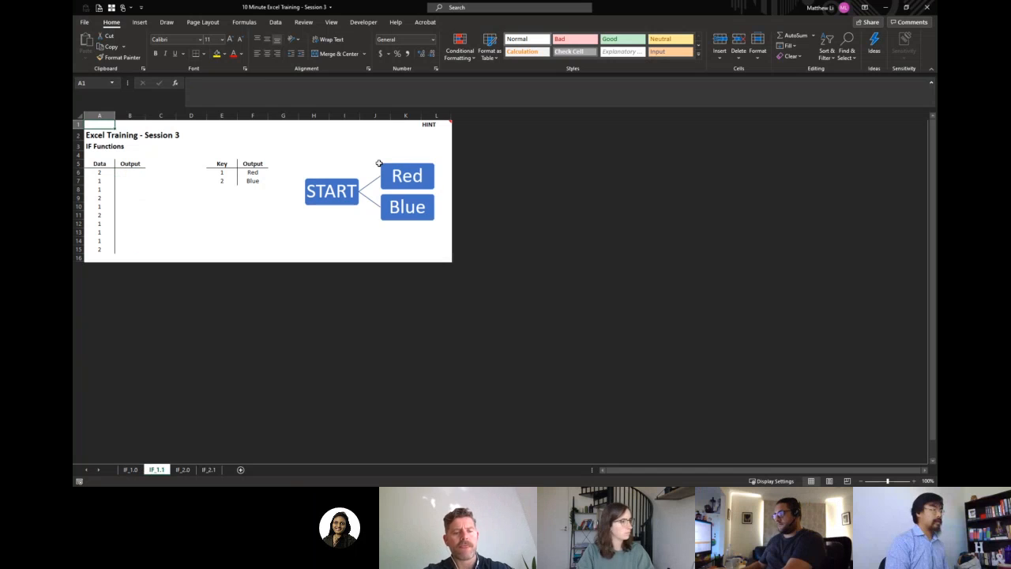
key(Down)
key(Down)
key(Down)
key(Down)
key(Down)
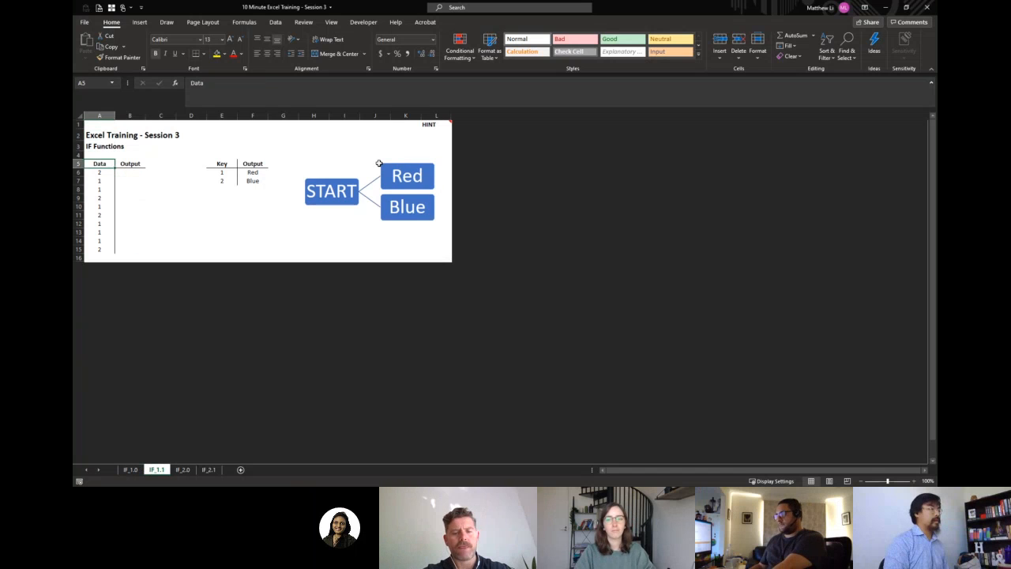
key(Right)
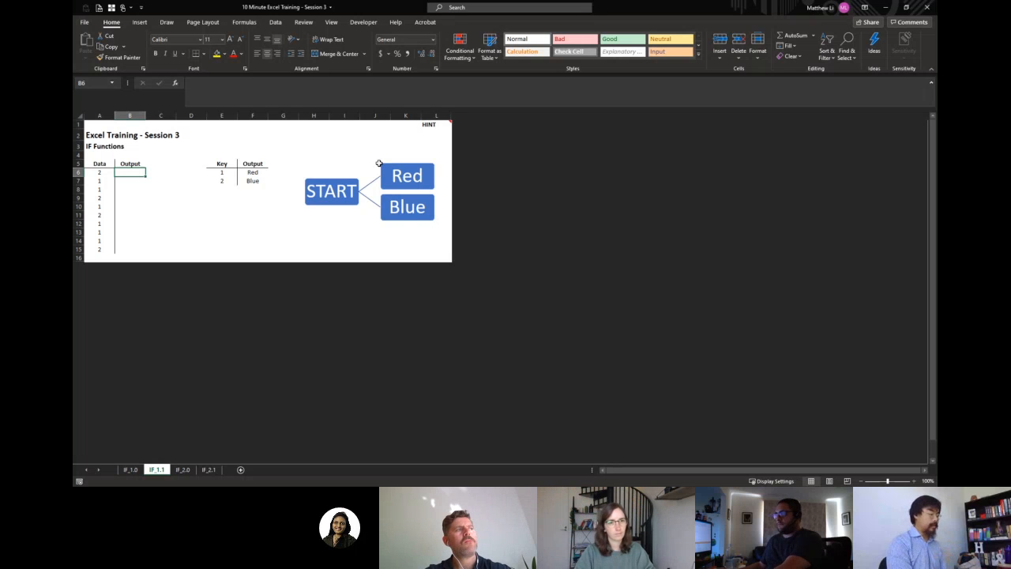
text(=IF()
key(Left)
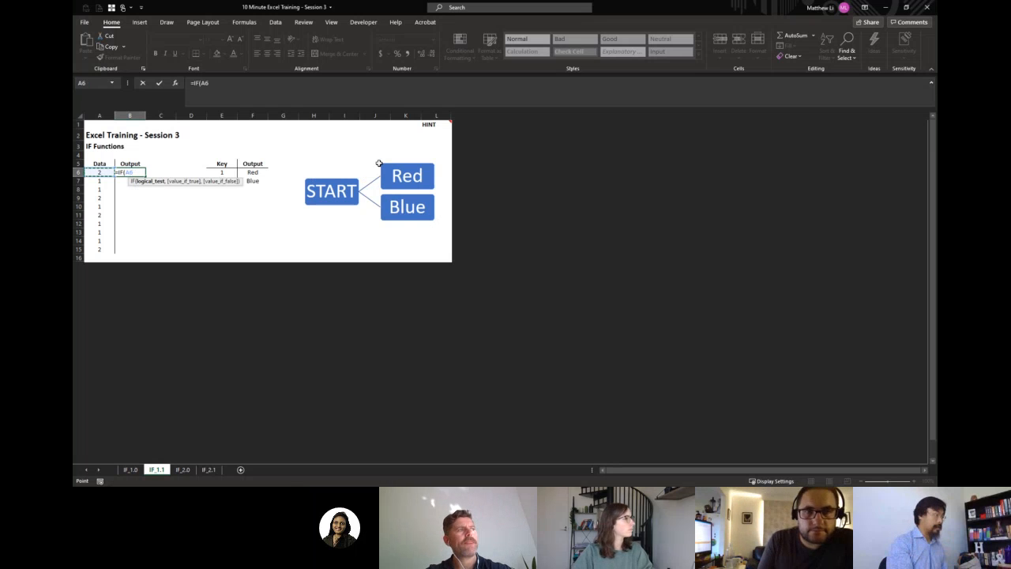
text(=)
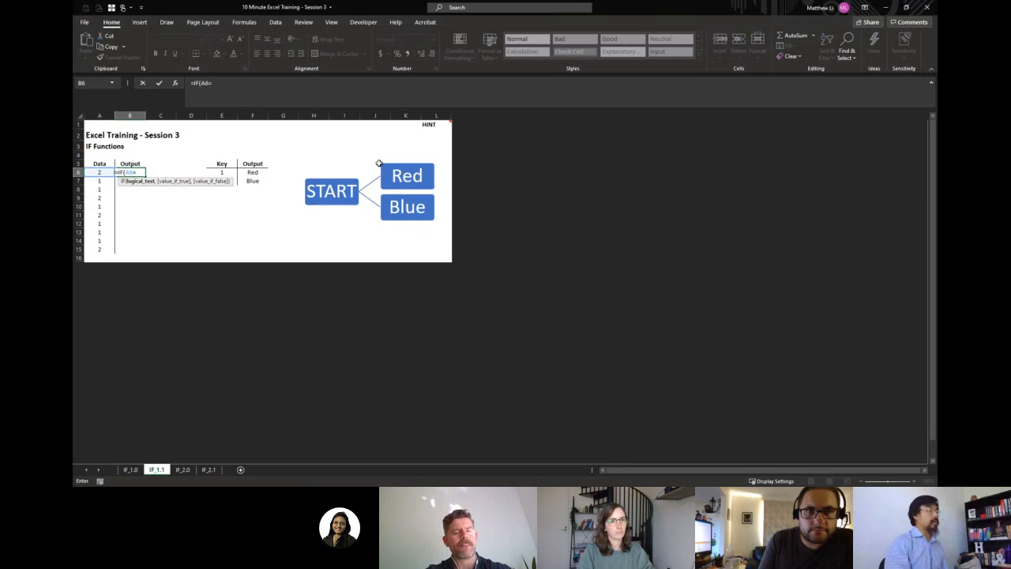
key(Right)
key(Right)
key(Right)
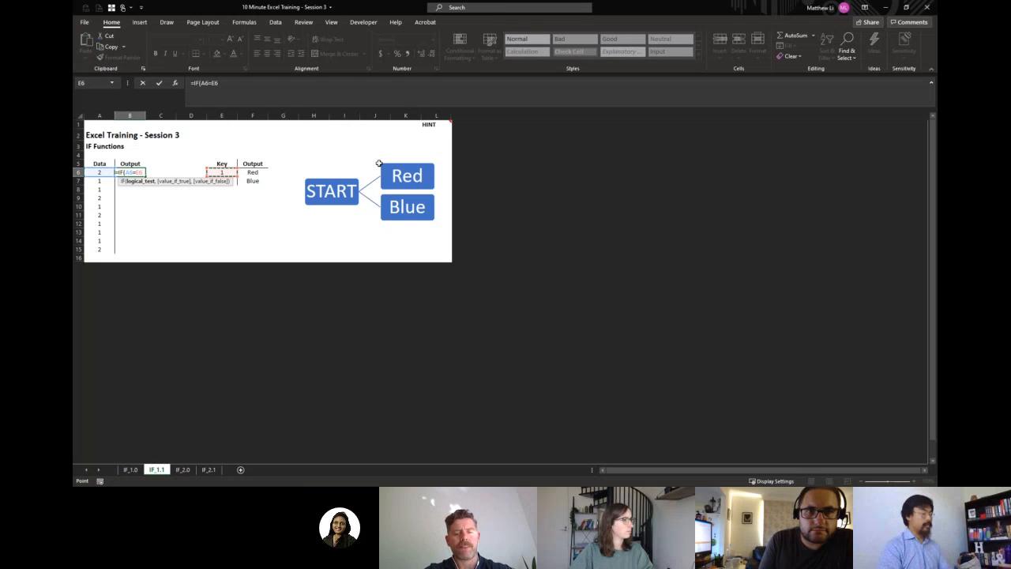
key(F4)
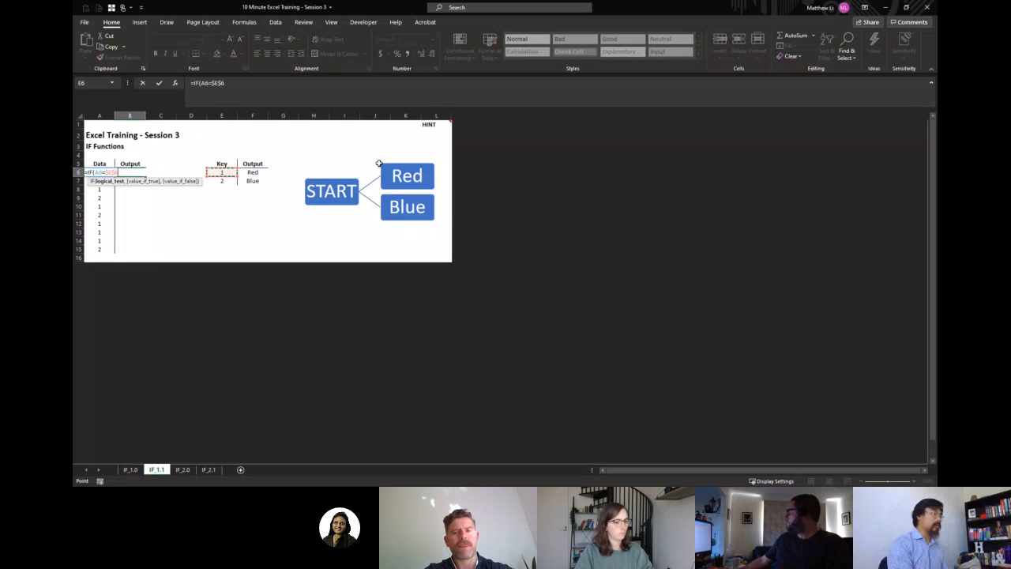
Complete the IF formula in B6 so it returns $F$6 when true and $F$7 when false.
text(,)
key(Right)
key(Right)
key(Right)
key(Right)
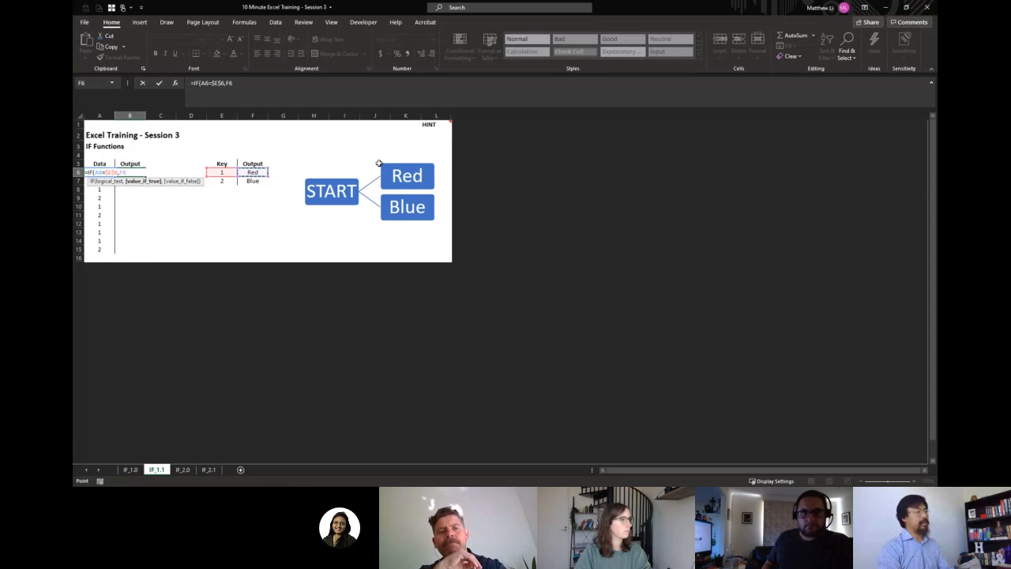
text(,)
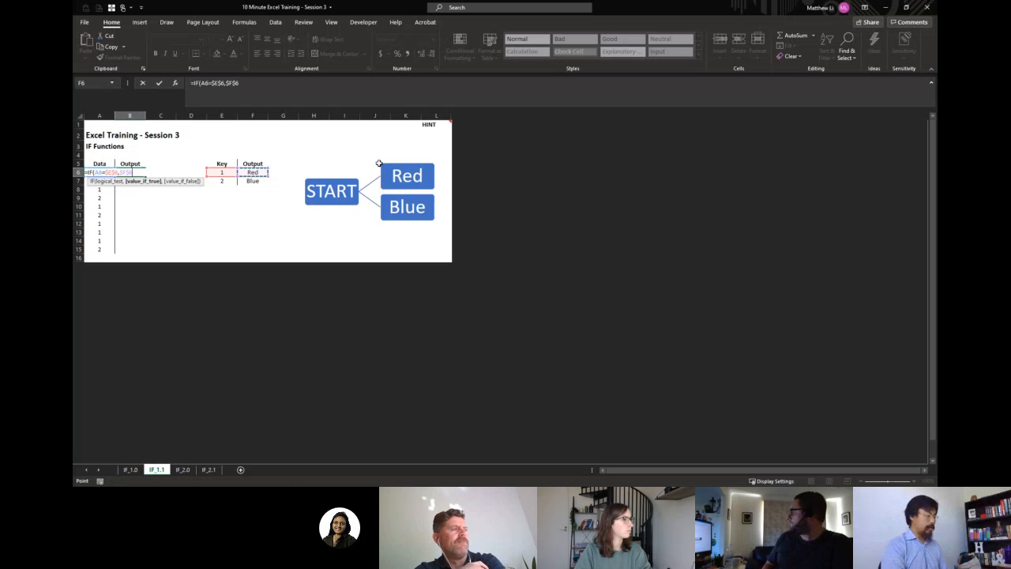
key(Right)
key(Right)
key(Right)
key(Right)
key(Down)
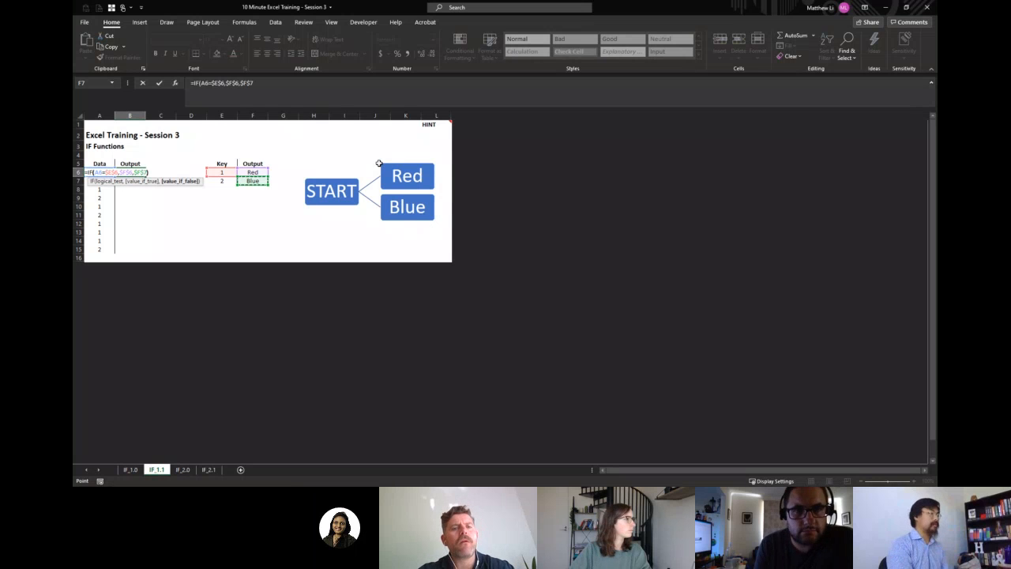
text())
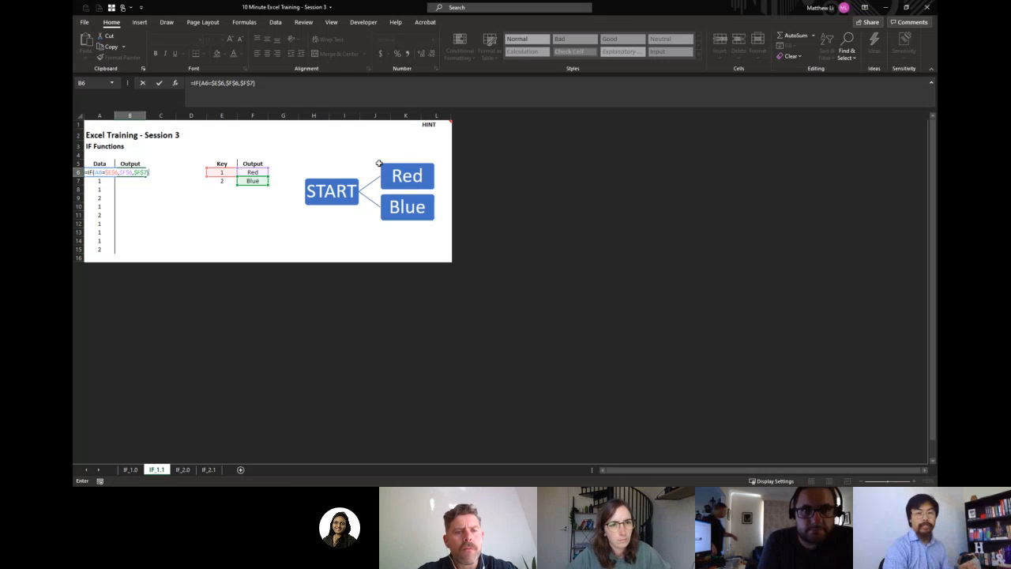
key(ctrl+Return)
Copy the IF formula from B6 down the Output column through B15.
key(ctrl+c)
key(Down)
key(Down)
key(Down)
key(Down)
key(Down)
key(Down)
key(Down)
key(Down)
key(Down)
key(ctrl+shift+Up)
key(ctrl+v)
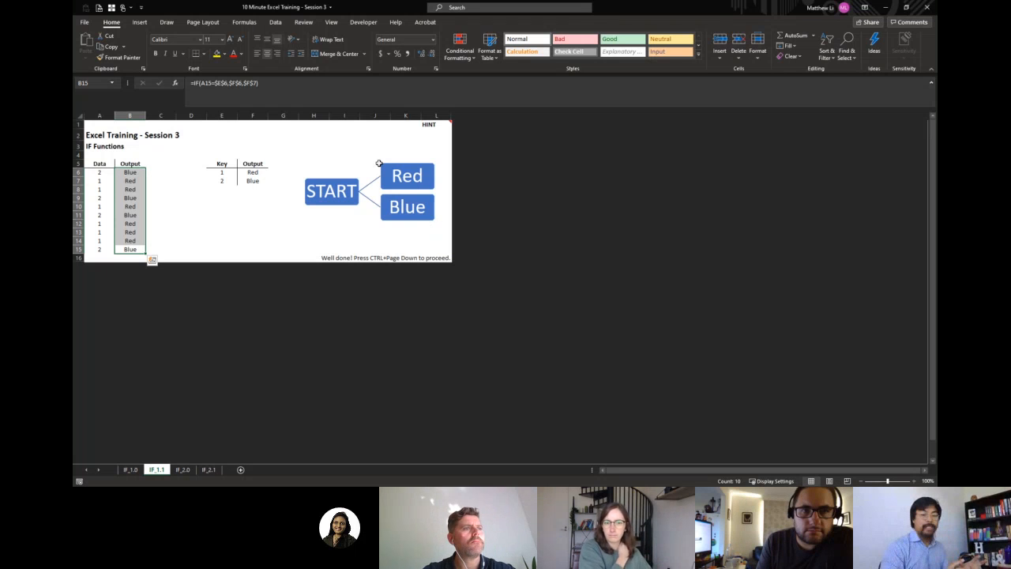
Review the relative and absolute cell references of the IF formulas in the Output column, including B6.
key(Left)
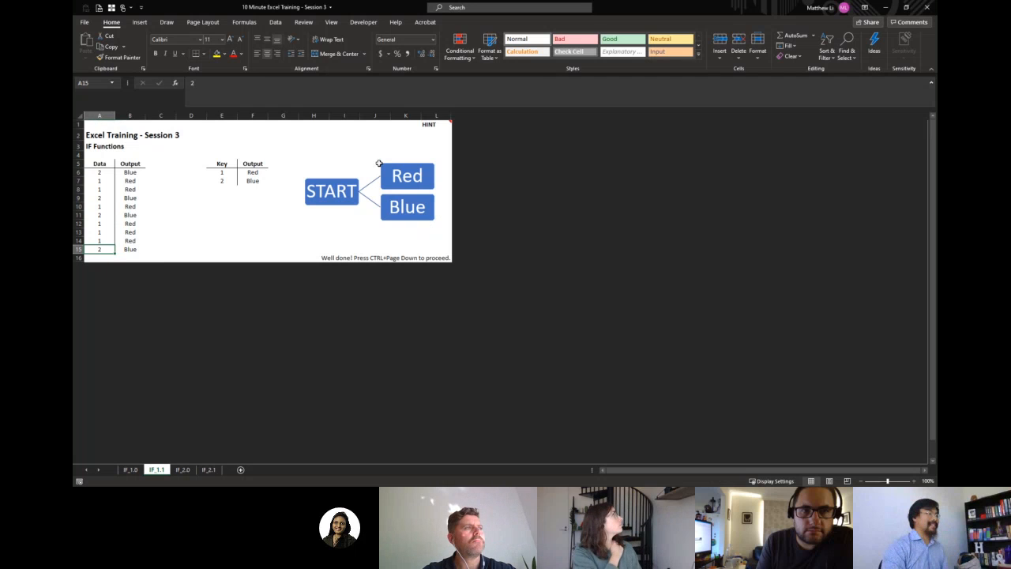
key(Right)
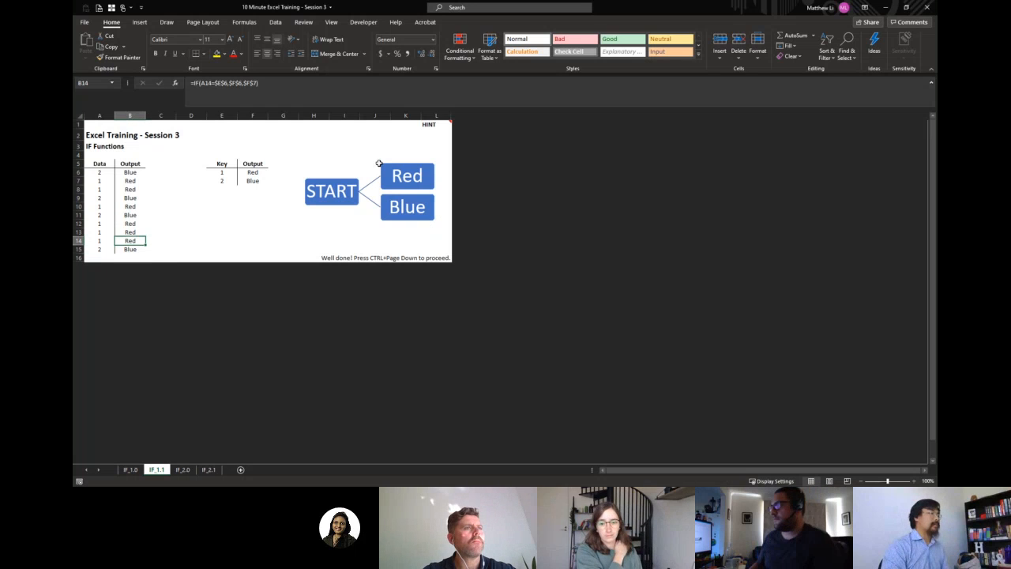
key(Up)
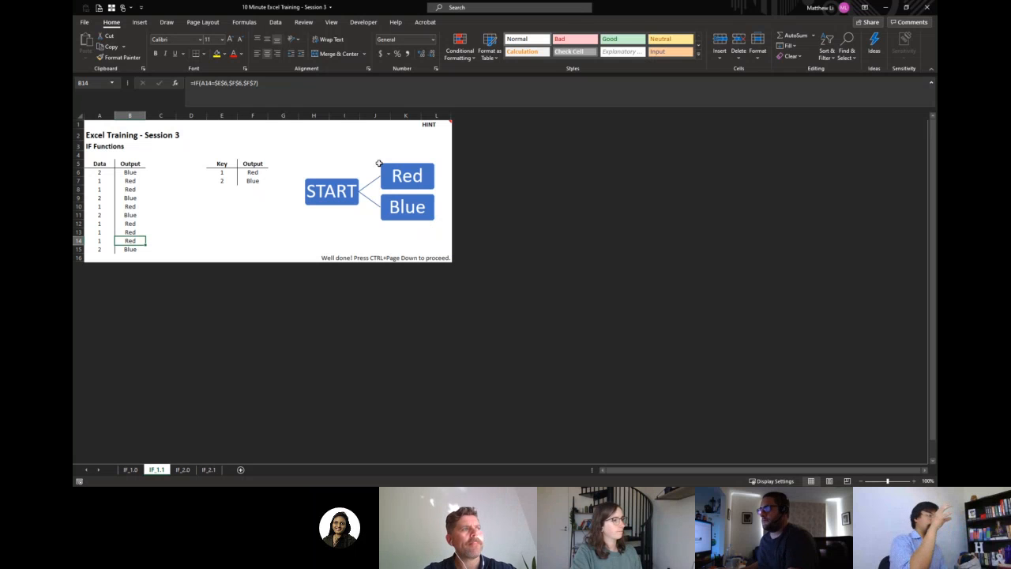
key(ctrl+Up)
key(Down)
key(F2)
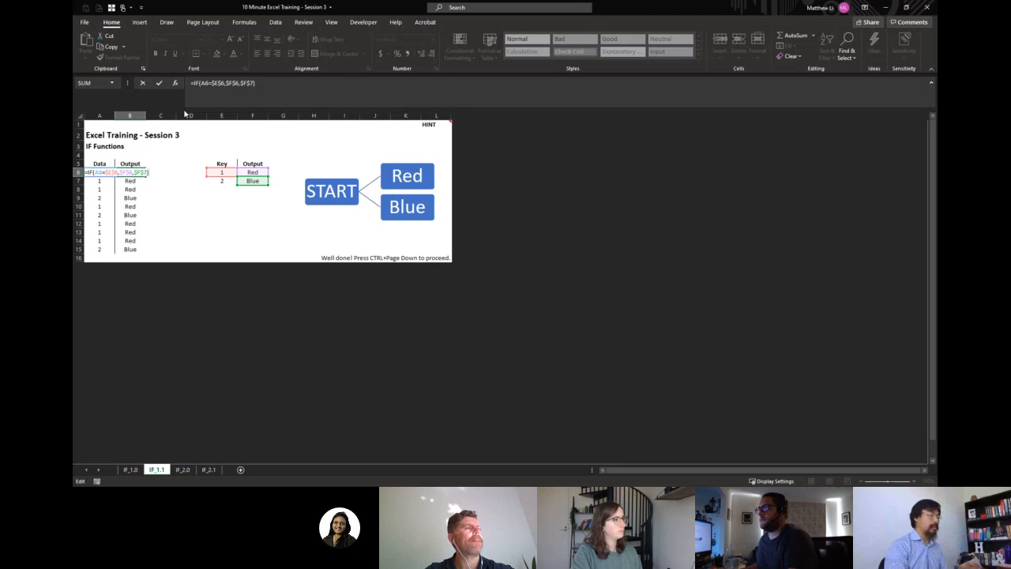
key(Return)
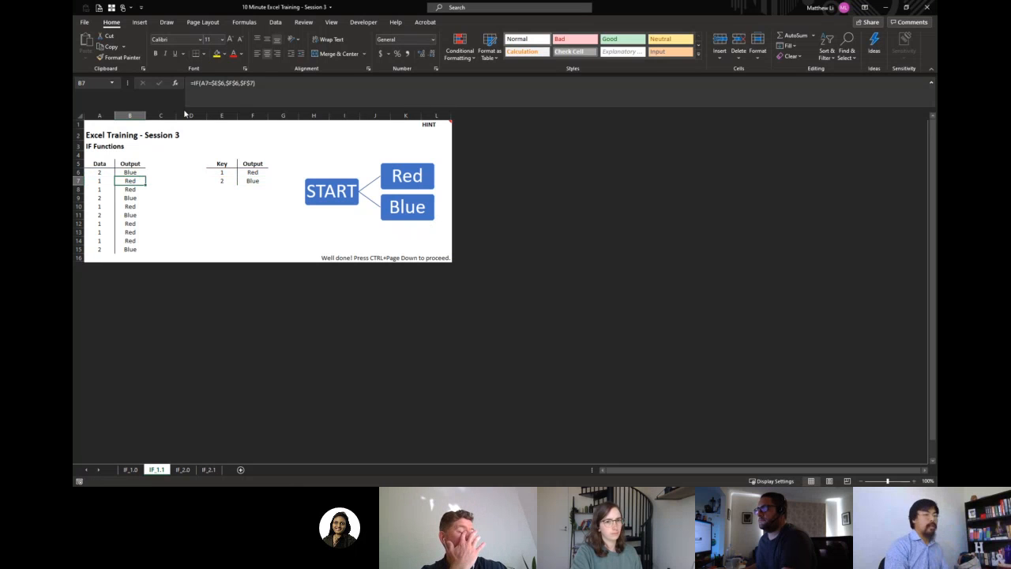
On sheet IF_2.0, begin an IF formula in B6 that tests whether A6 equals the absolute reference $E$6.
key(ctrl+Page_Down)
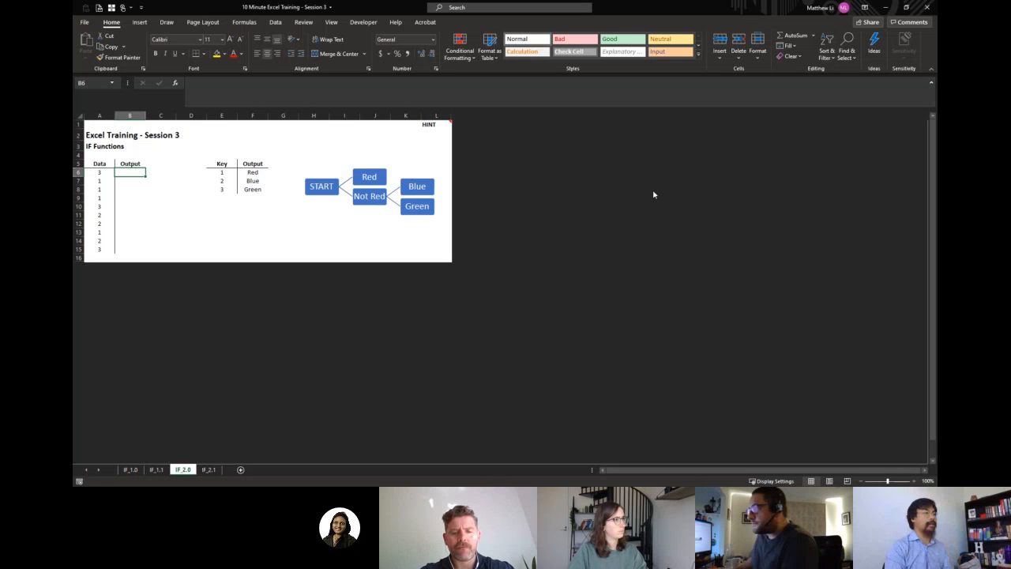
text(=)
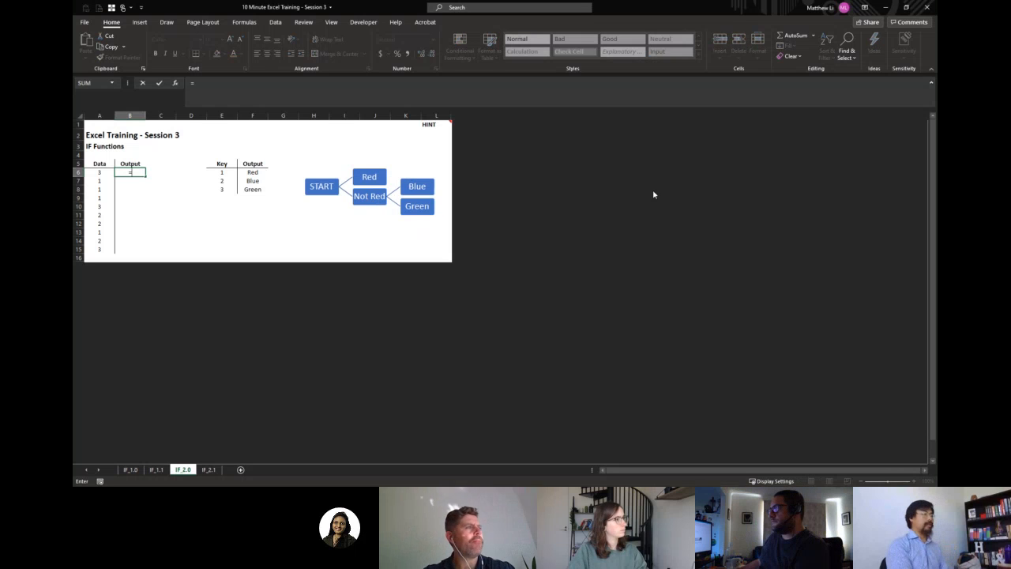
text(IF()
key(Left)
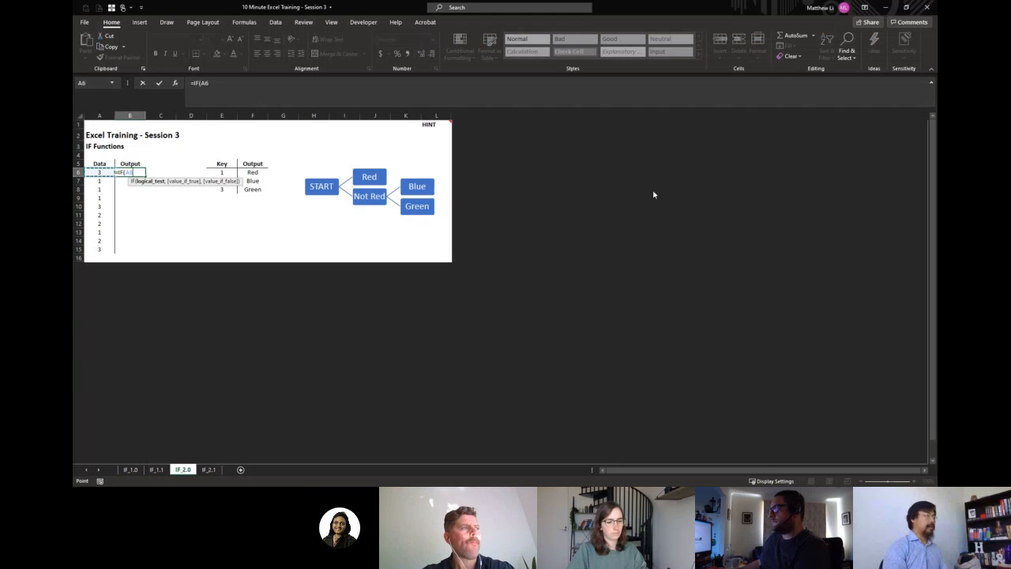
text(=)
key(Right)
key(Right)
key(Right)
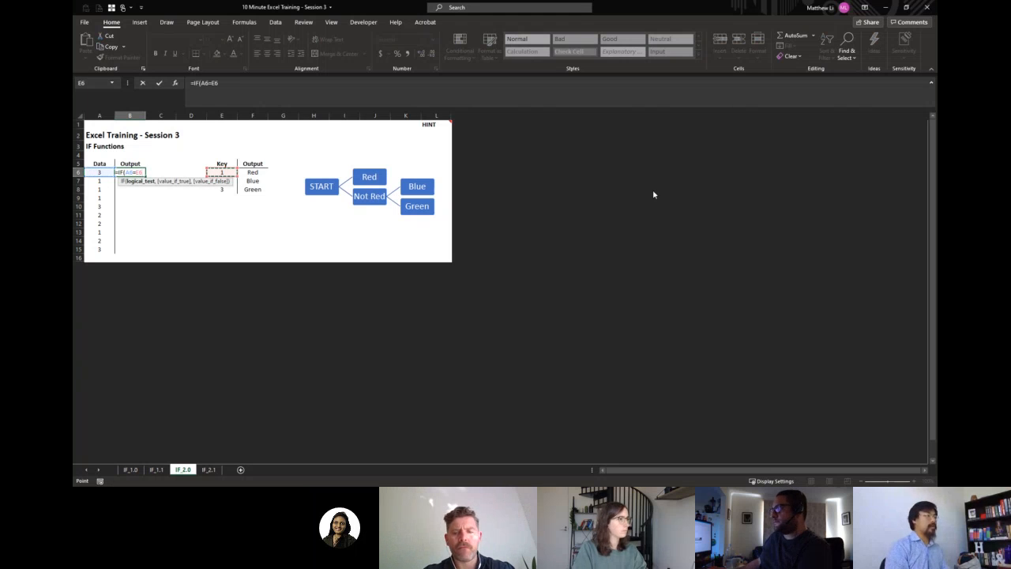
key(F4)
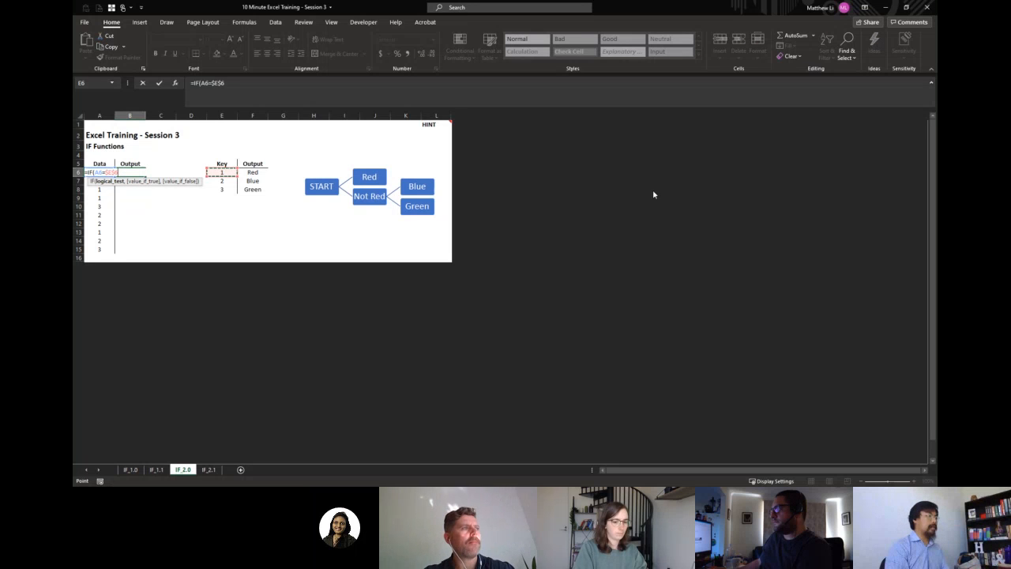
Set the absolute reference $F$6 as the value returned when the first test is true.
text(,)
key(Right)
key(Right)
key(Right)
key(Right)
key(F4)
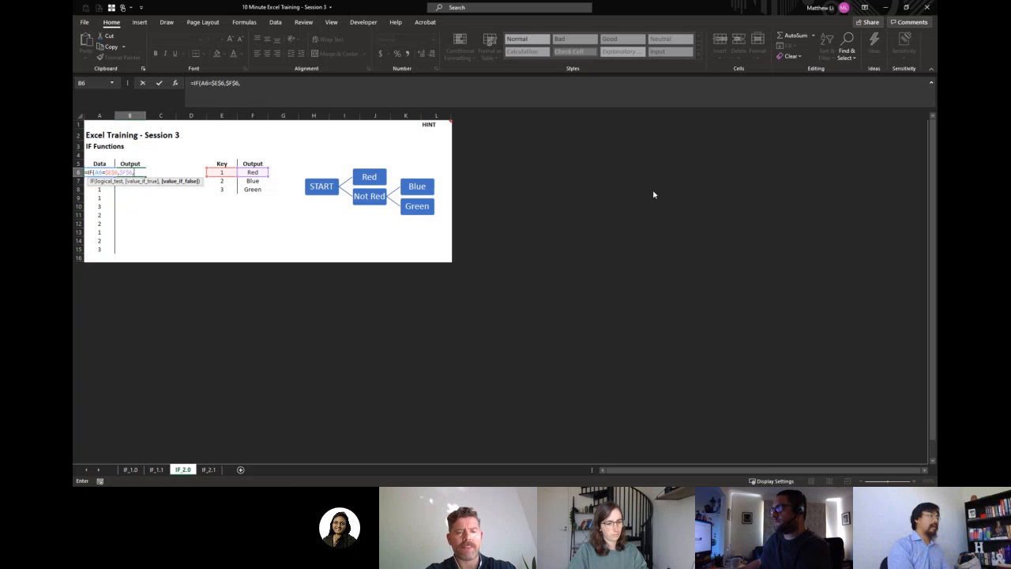
Nest a second IF as the value-if-false argument, testing whether A6 equals the absolute reference $E$7.
text(IF)
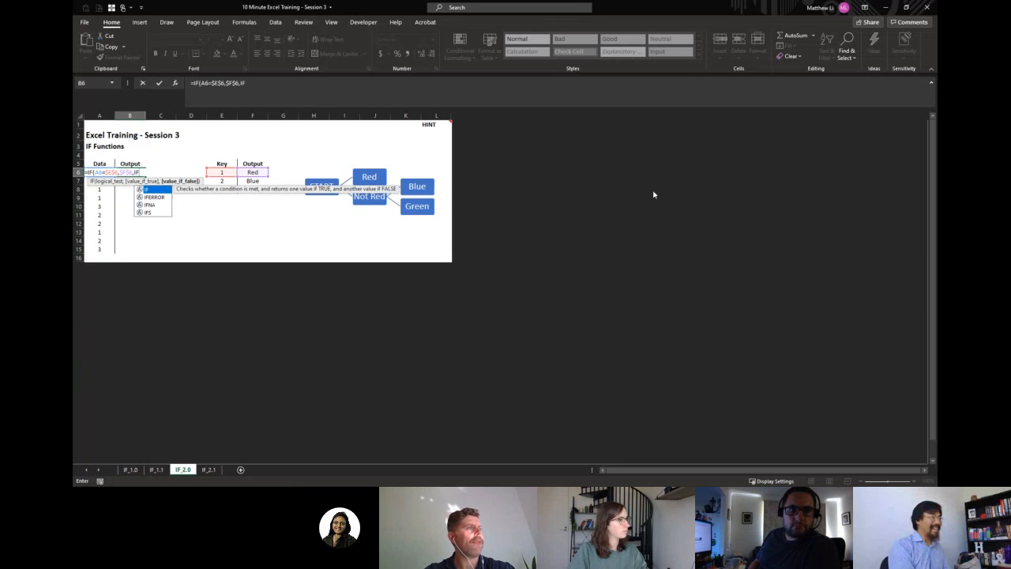
text(()
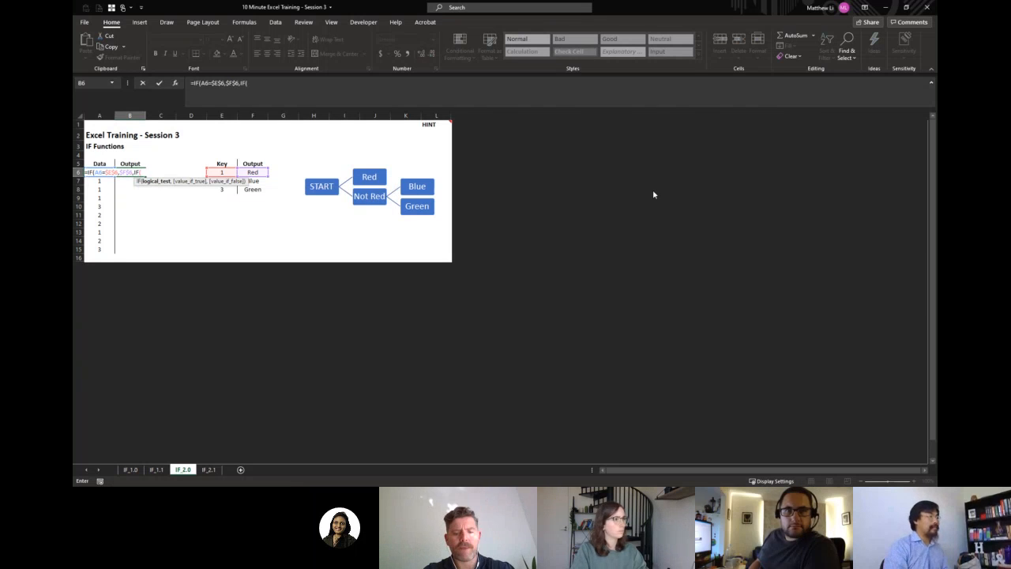
text(A6)
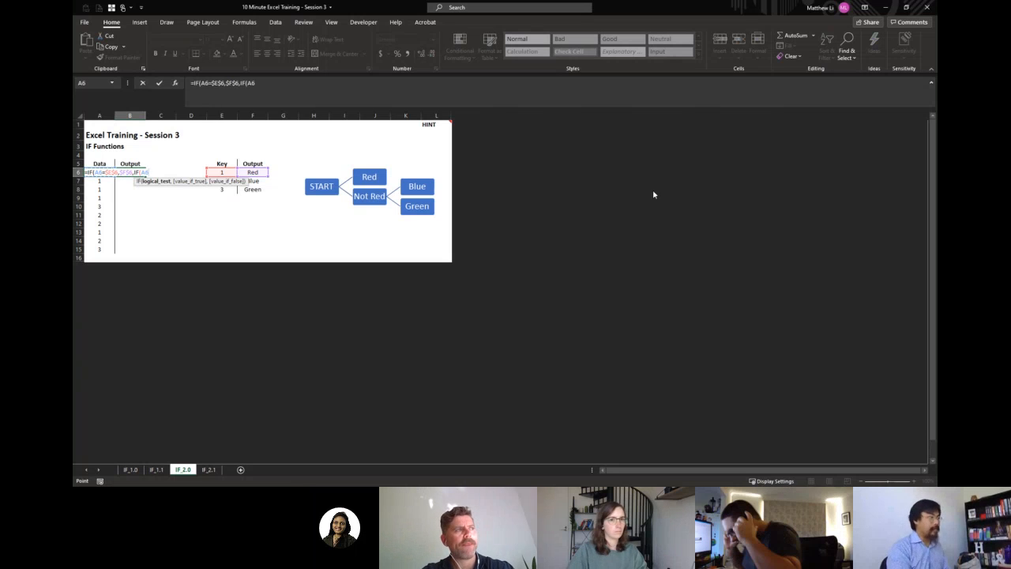
text(=)
key(Right)
key(Right)
key(Right)
key(Down)
key(F4)
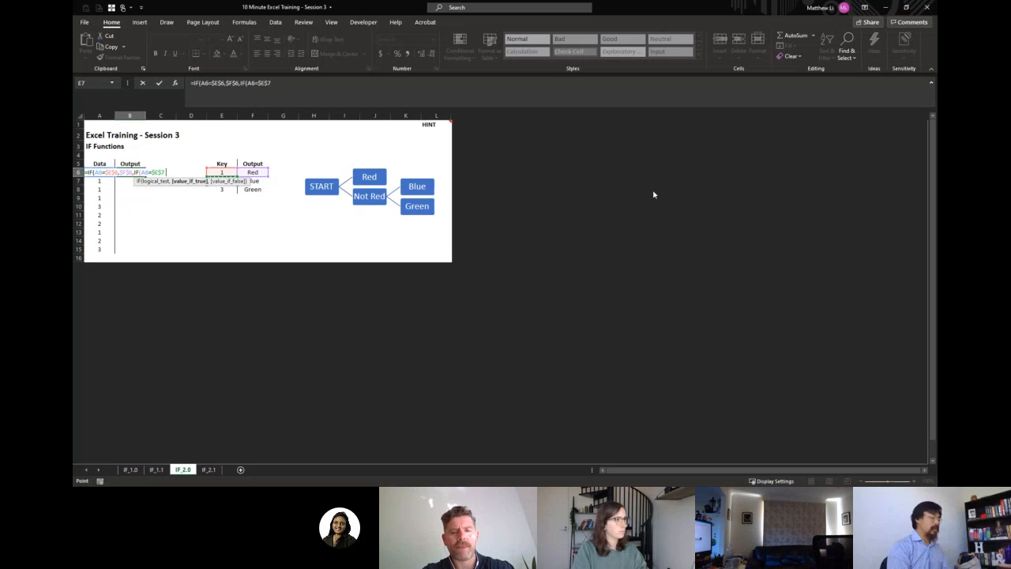
Set the absolute reference $F$7 as the nested IF's value when true.
text(,)
key(Right)
key(Right)
key(Right)
key(Right)
key(Down)
key(F4)
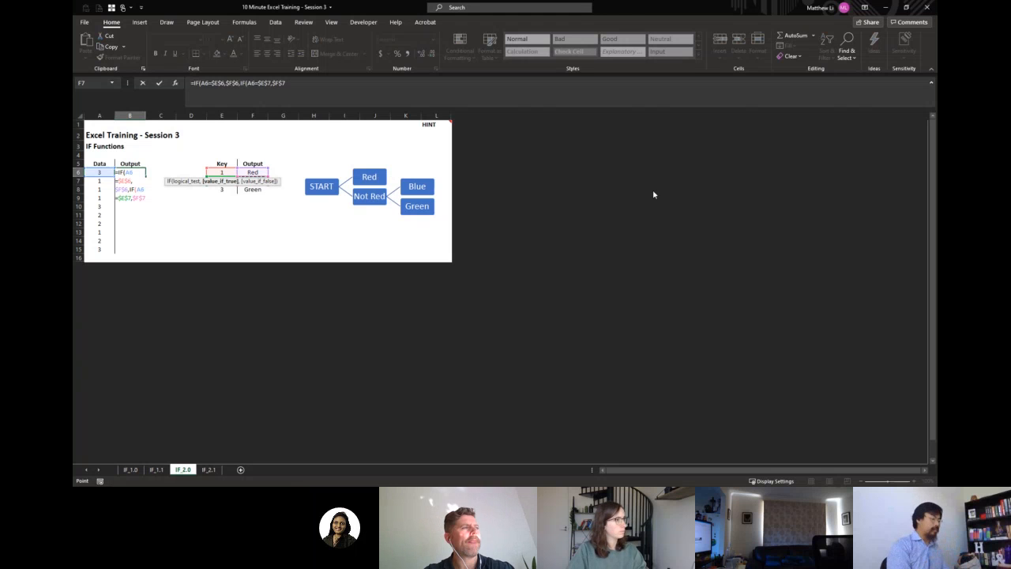
Set $F$8 as the nested IF's value when false and enter the finished formula in B6.
text(,)
key(Right)
key(Right)
key(Right)
key(Right)
key(Down)
key(Down)
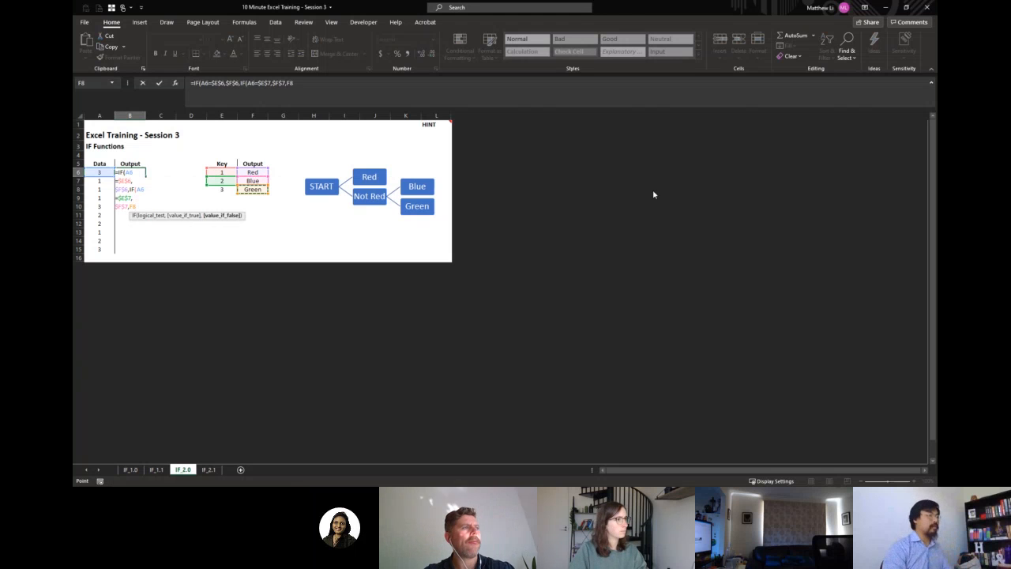
key(F4)
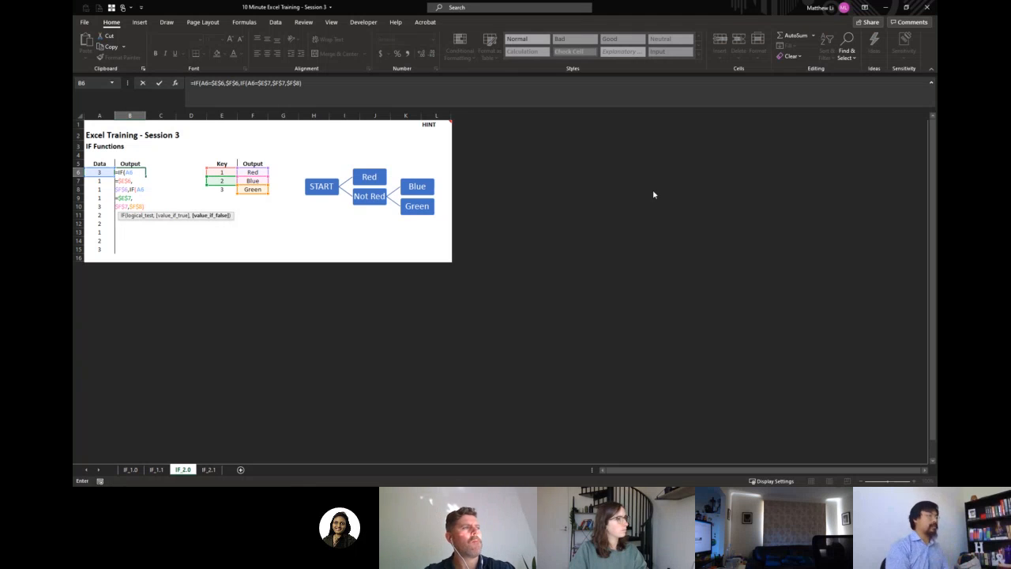
key(Return)
key(Return)
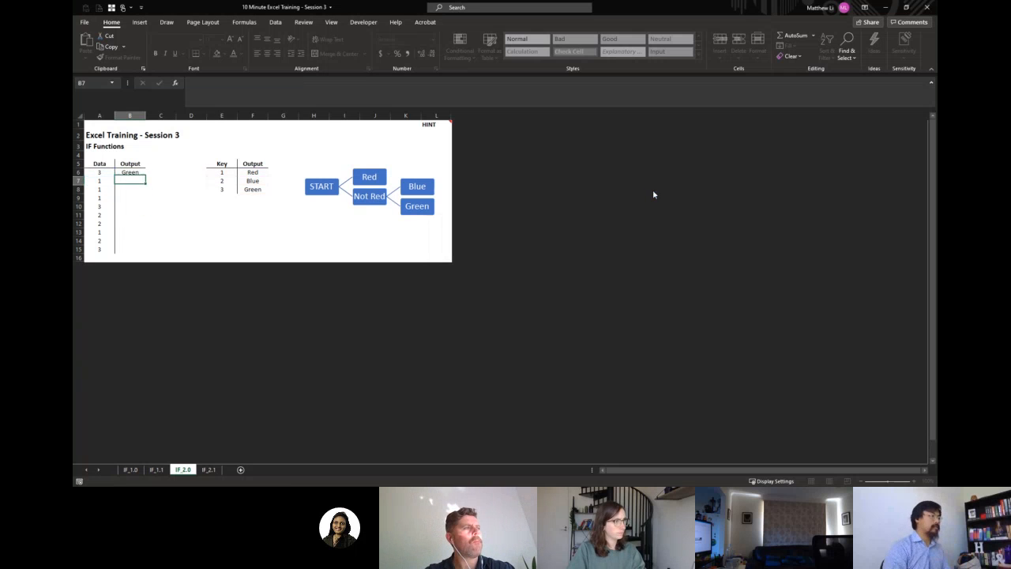
Copy the nested IF formula from B6 down the Output column through B15.
key(Up)
key(Left)
key(ctrl+Down)
key(Right)
key(ctrl+shift+Up)
key(ctrl+v)
key(Escape)
Examine how the nested IF formula's references behave in the Output column cells from B6 to B12.
key(ctrl+Up)
key(Down)
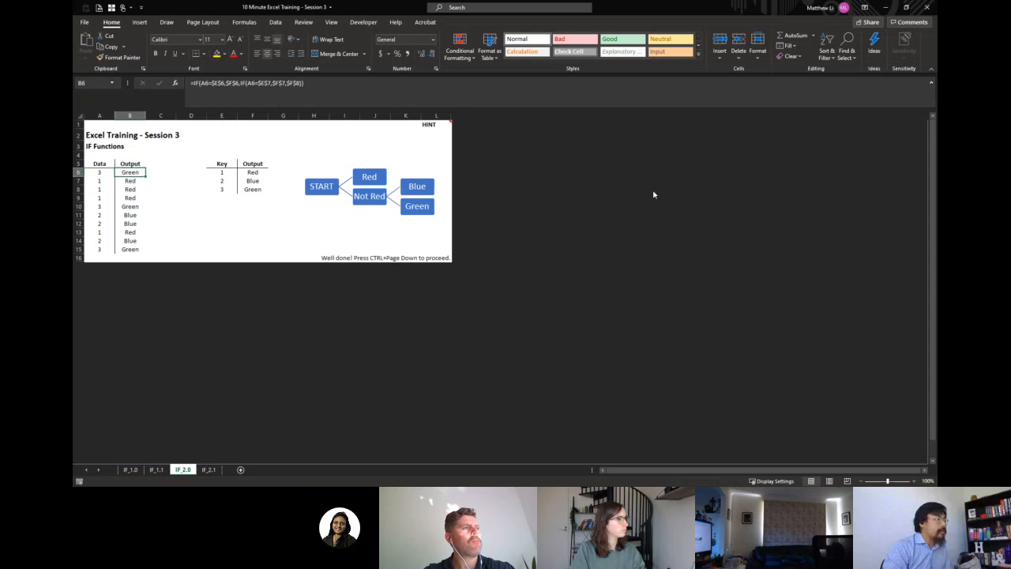
key(Down)
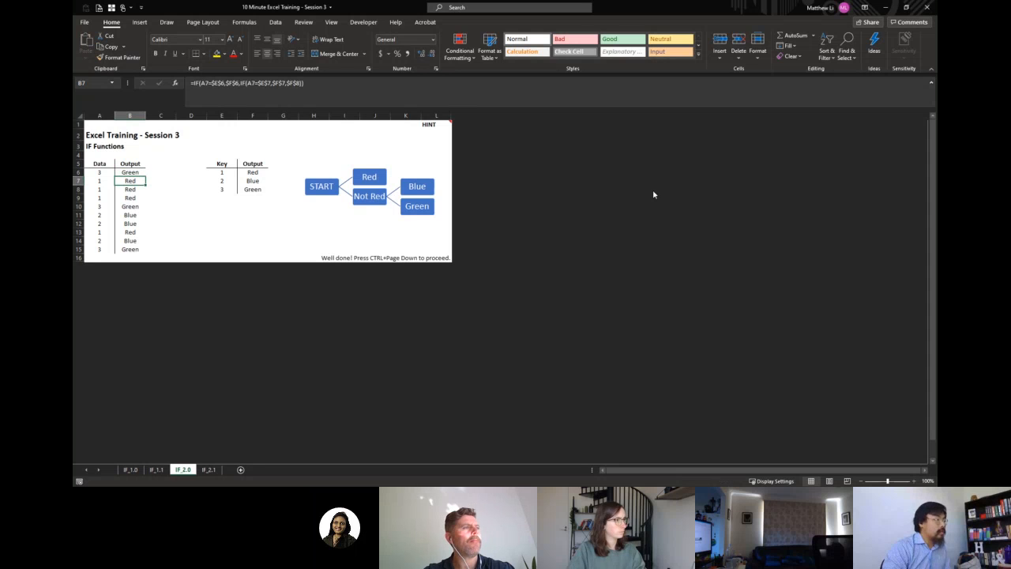
key(Down)
key(Down)
key(Down)
key(Down)
key(Down)
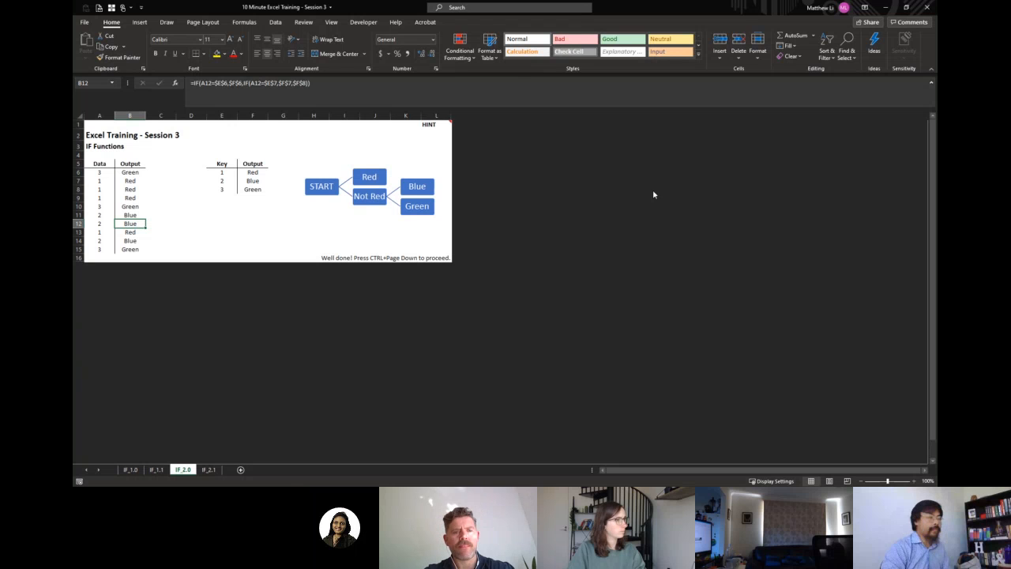
key(Up)
key(Up)
key(Up)
key(Up)
key(Up)
key(Up)
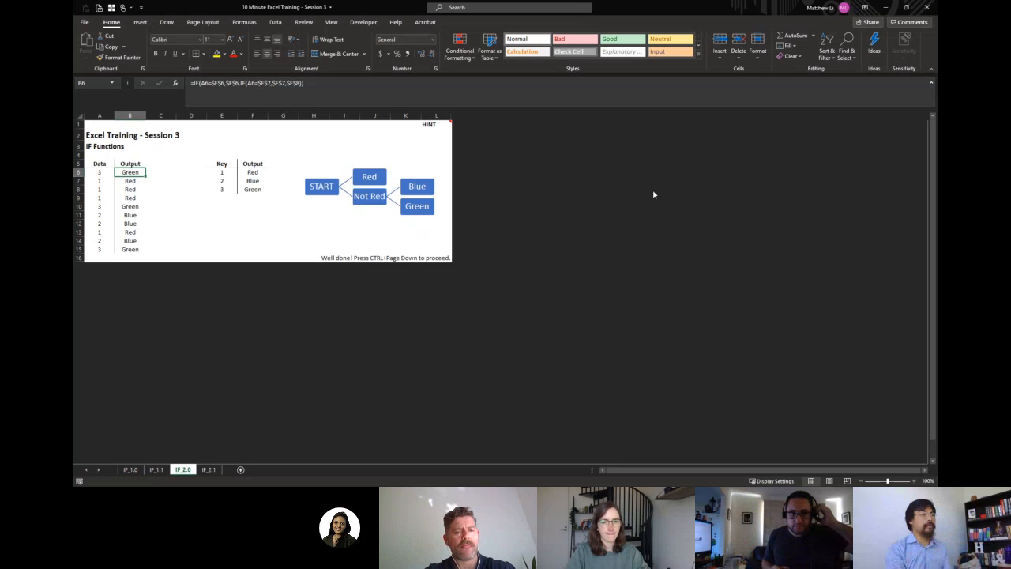
On sheet IF_2.1, begin an IF formula in B6 that tests whether A6 equals the absolute reference $E$6.
key(ctrl+Page_Down)
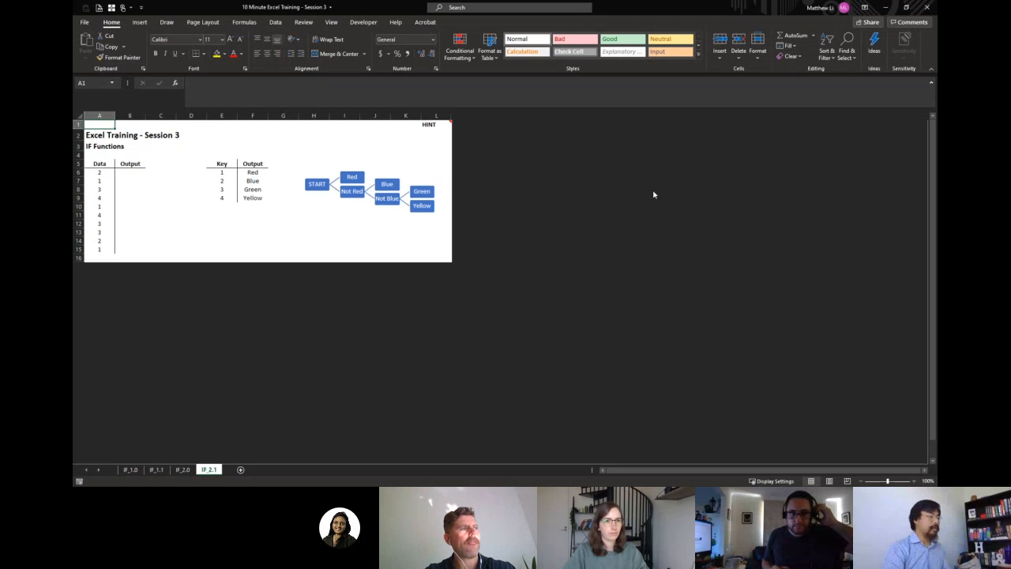
key(Down)
key(Down)
key(Down)
key(Down)
key(Down)
key(Right)
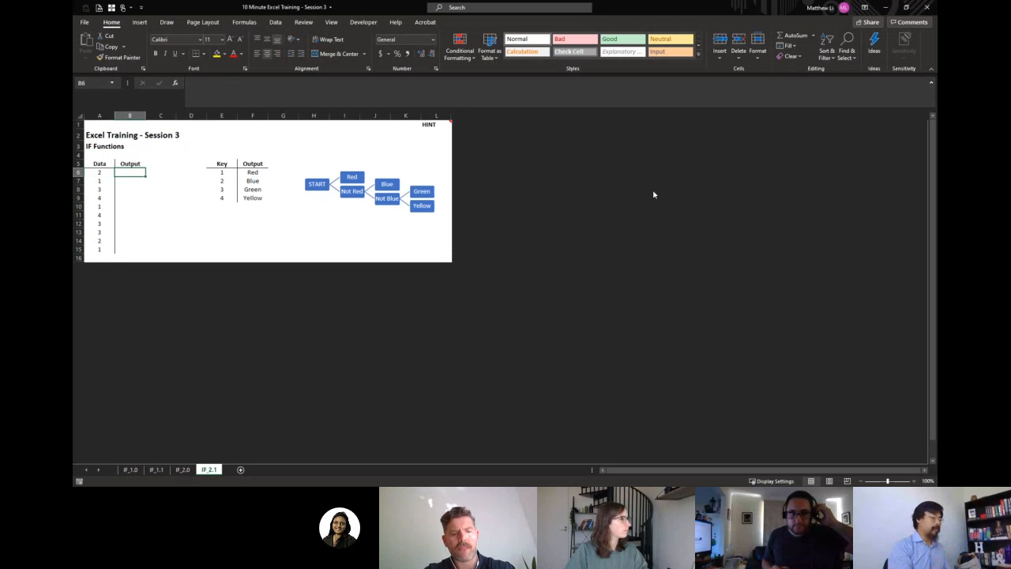
text(=IF()
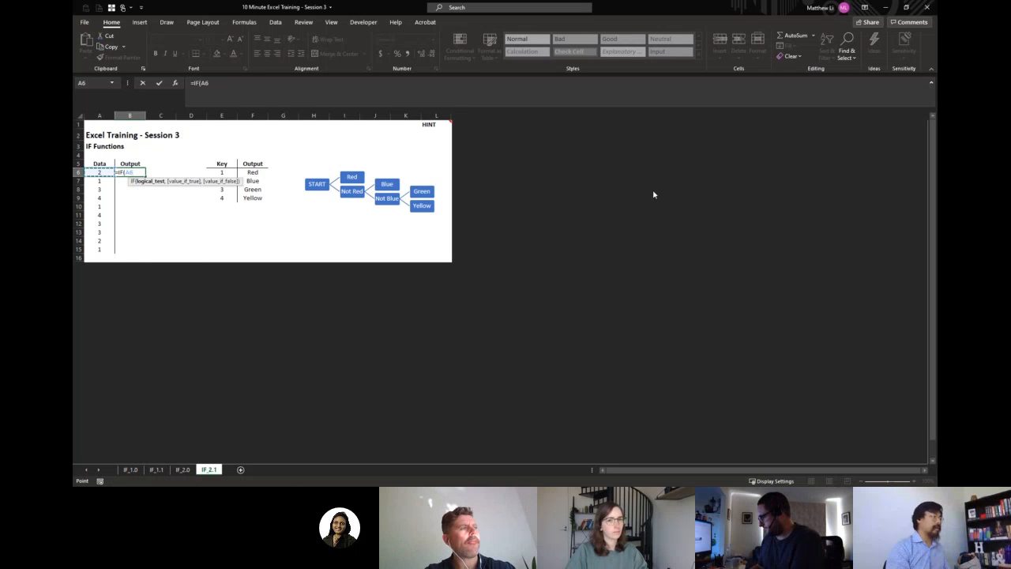
text(A6=)
key(Right)
key(Right)
key(Right)
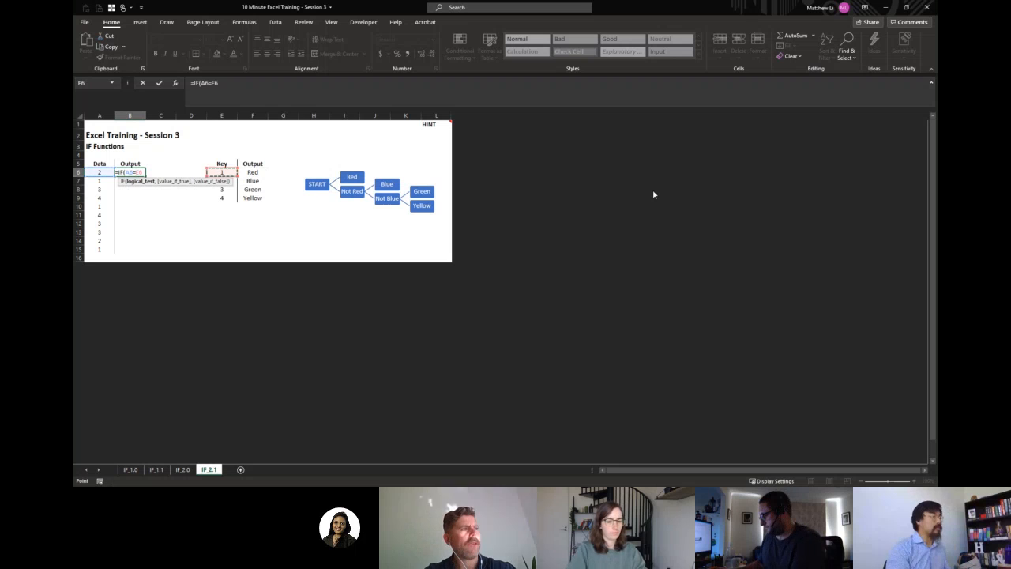
key(F4)
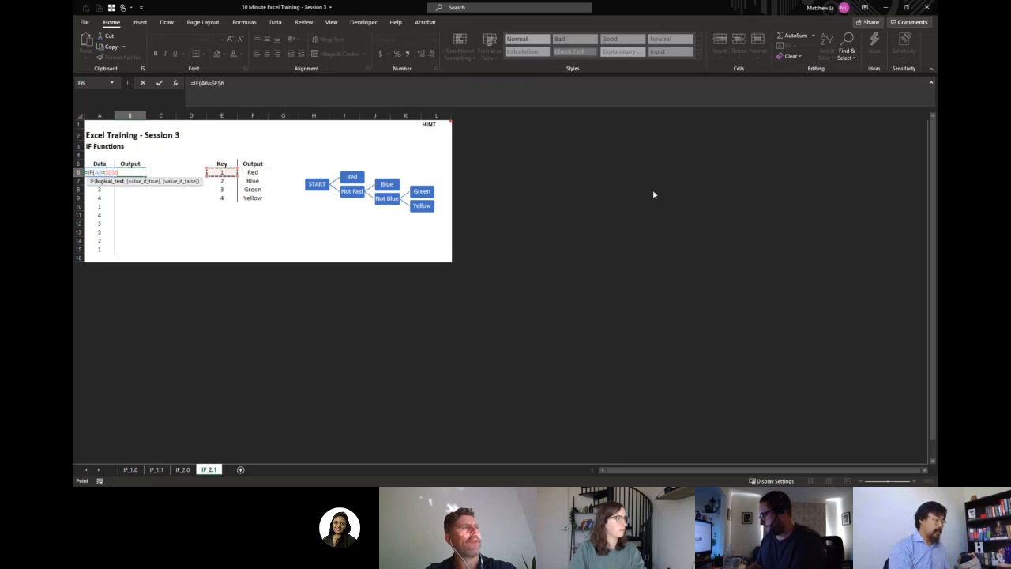
Set the absolute reference $F$6 as the value when true of the first IF in B6.
text(,)
key(Right)
key(Right)
key(Right)
key(Right)
key(F4)
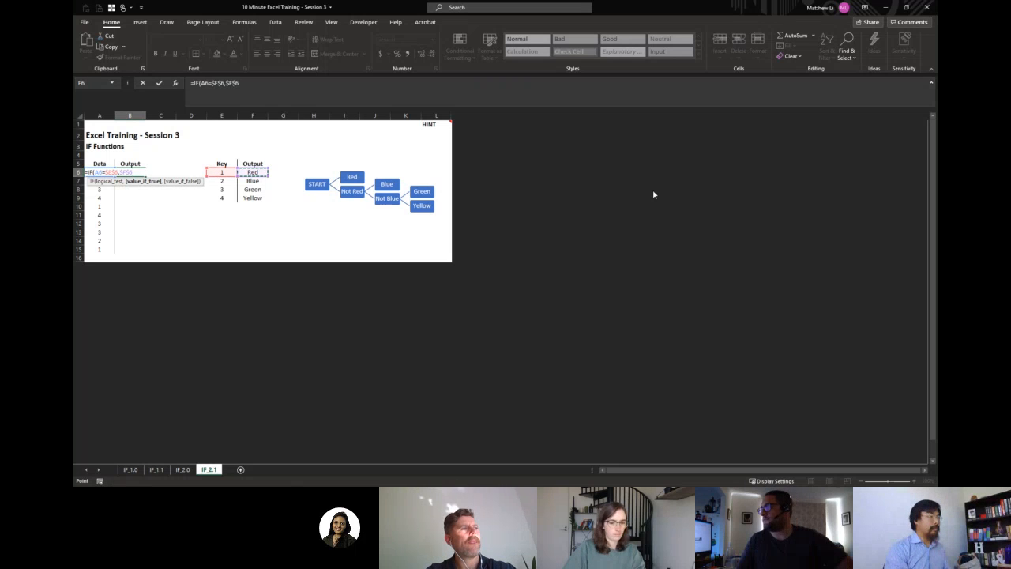
Nest a second IF as the first IF's value when false, testing whether A6 equals $E$7.
text(,IF(A6=)
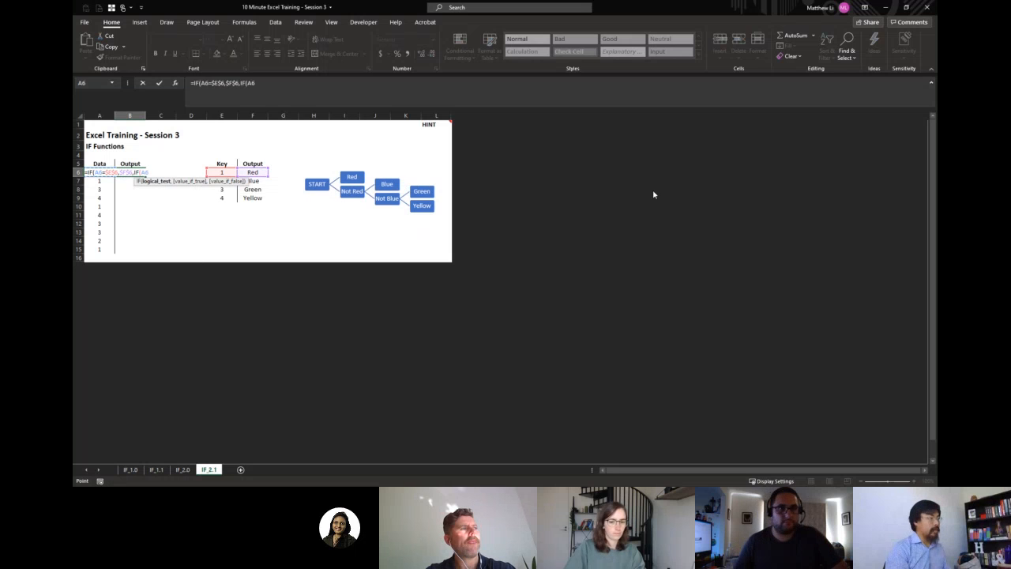
key(Right)
key(Right)
key(Right)
key(Down)
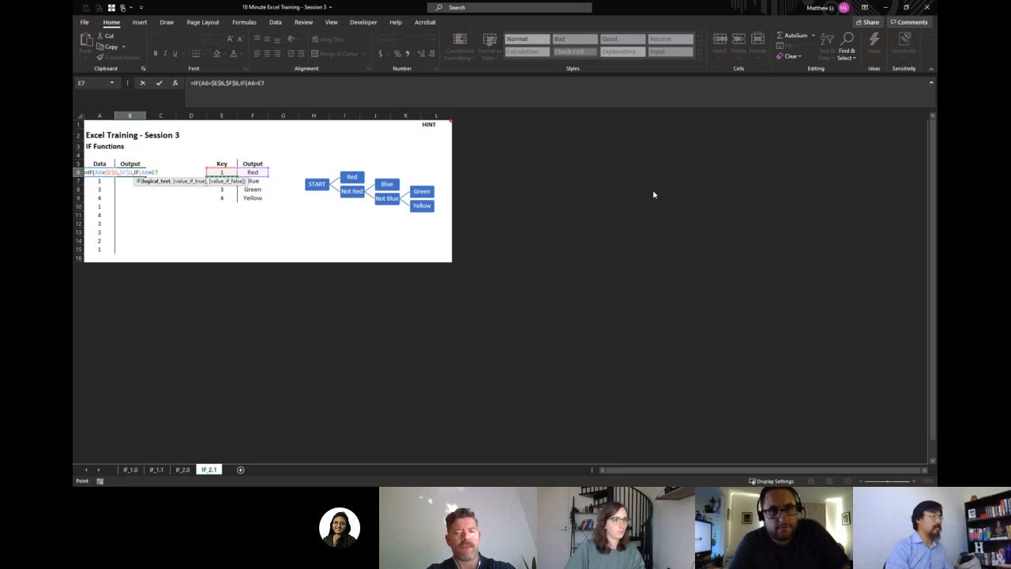
key(F4)
text(,)
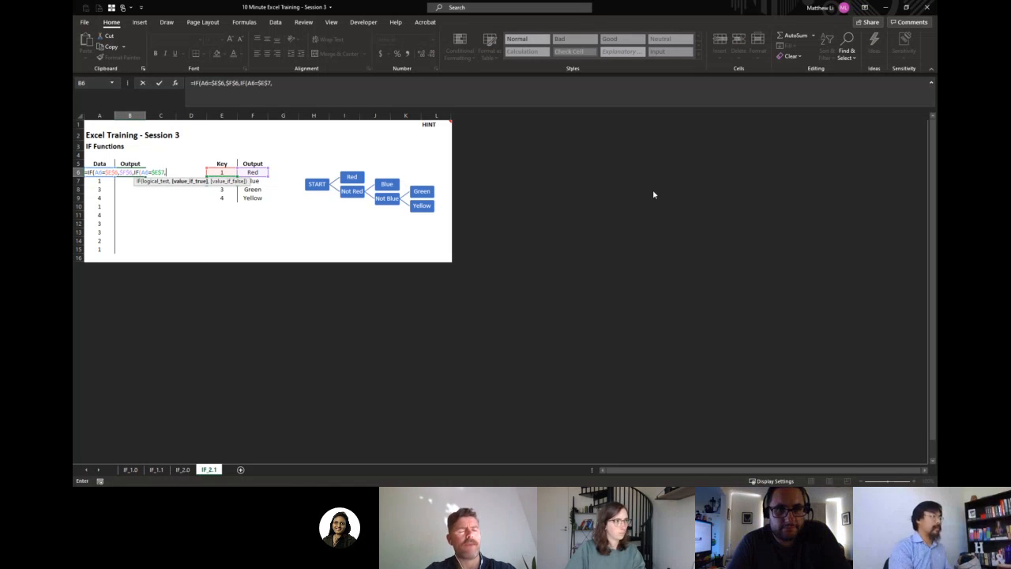
Set the absolute reference $F$7 as the second IF's value when true.
key(Right)
key(Right)
key(Right)
key(Right)
key(Down)
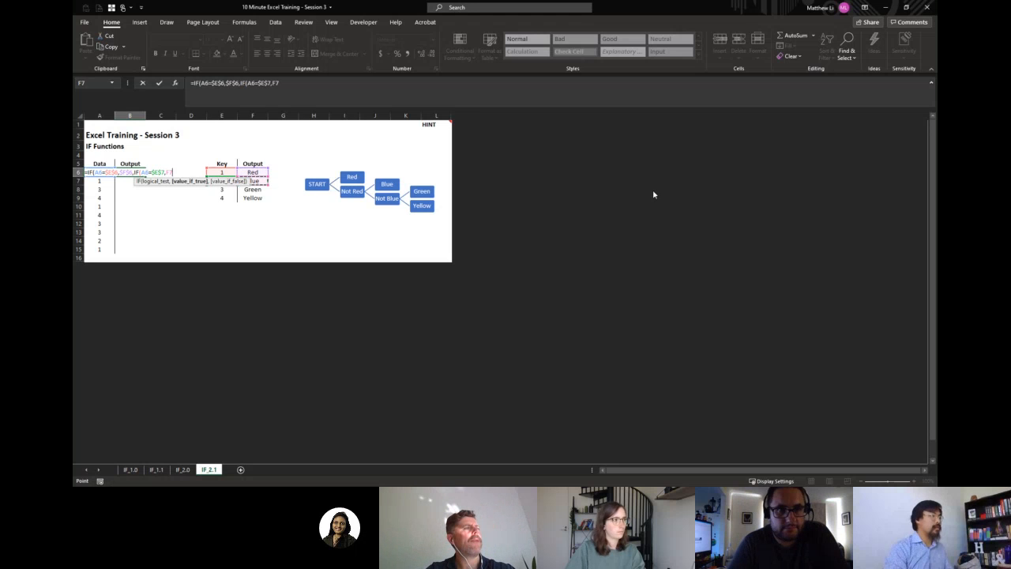
key(F4)
text(,)
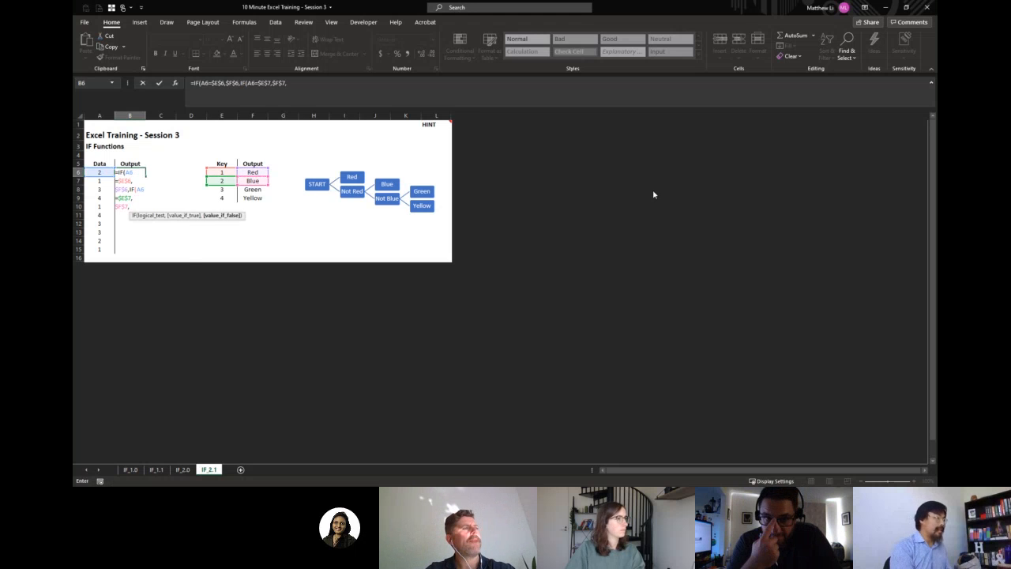
text(IF()
Nest a third IF as the second IF's value when false, testing whether A6 equals $E$8.
key(Left)
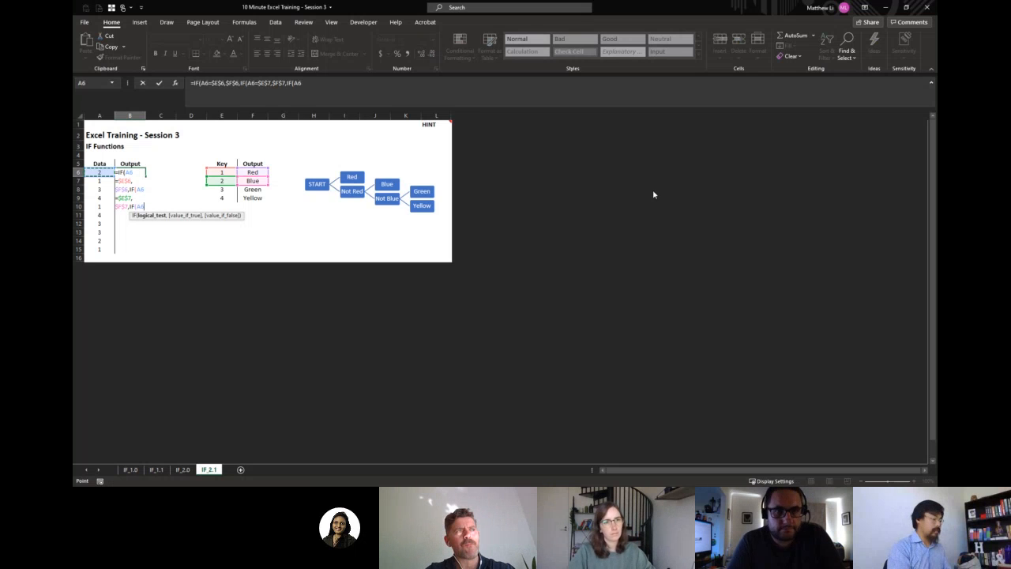
text(=)
key(Right)
key(Right)
key(Right)
key(Down)
key(Down)
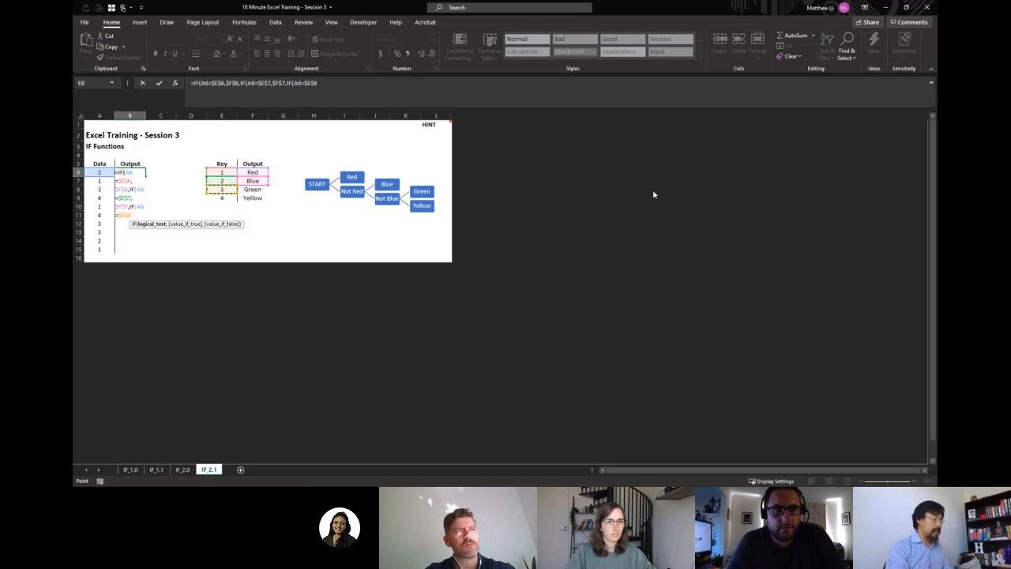
Give the third IF $F$8 when true and $F$9 when false, and enter the formula in B6, accepting the proposed closing-bracket correction.
text(,)
key(Right)
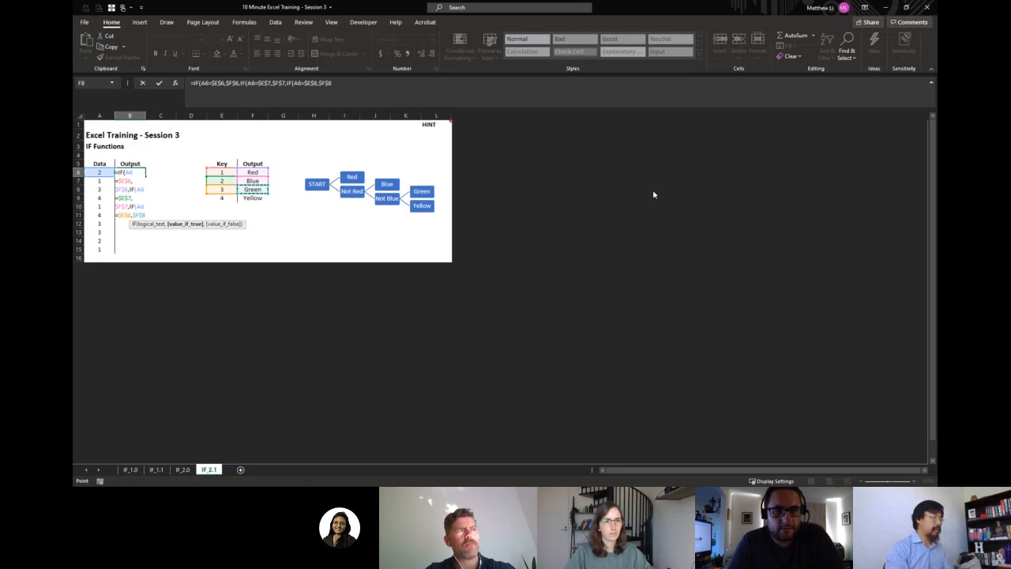
text(,)
key(Down)
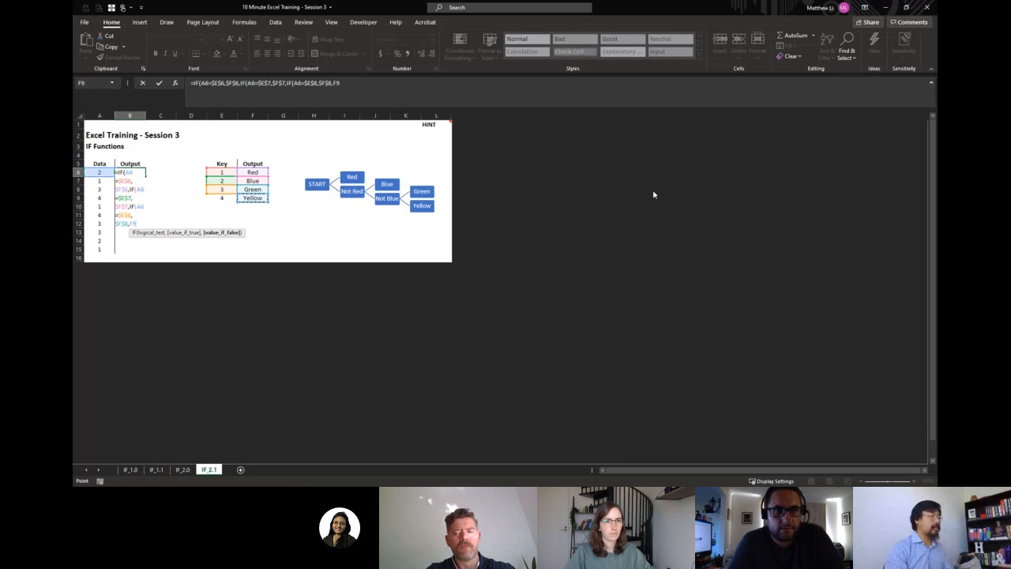
key(Return)
key(Return)
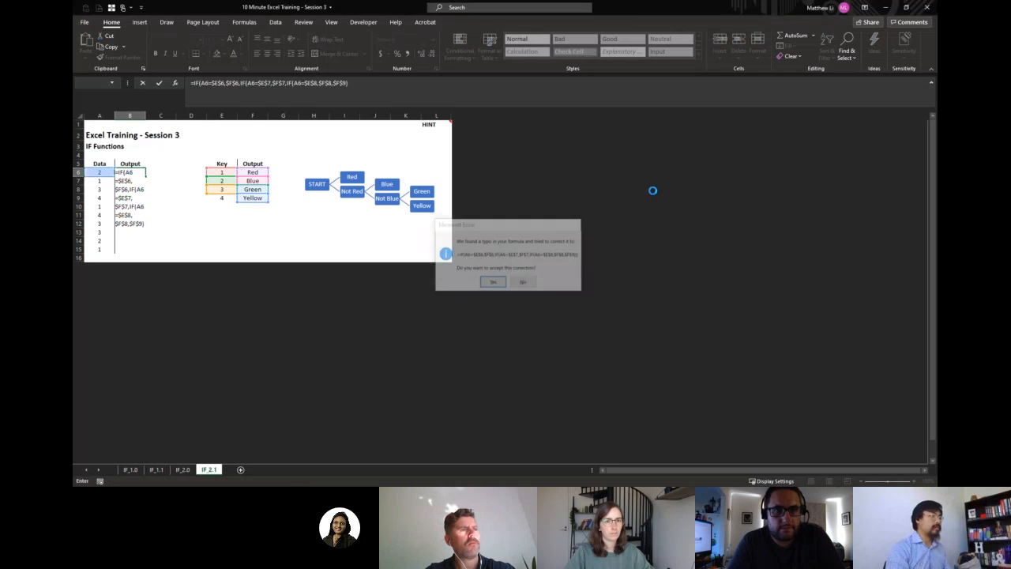
Copy the triple nested IF formula from B6 down the Output column through B15.
key(Up)
key(ctrl+c)
key(Left)
key(ctrl+Down)
key(Right)
key(ctrl+shift+Up)
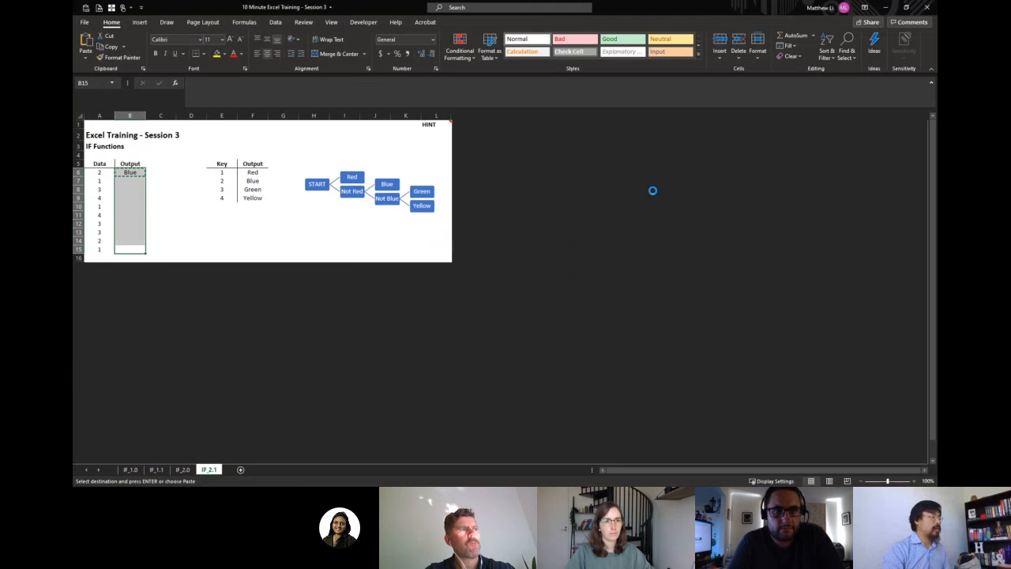
key(Return)
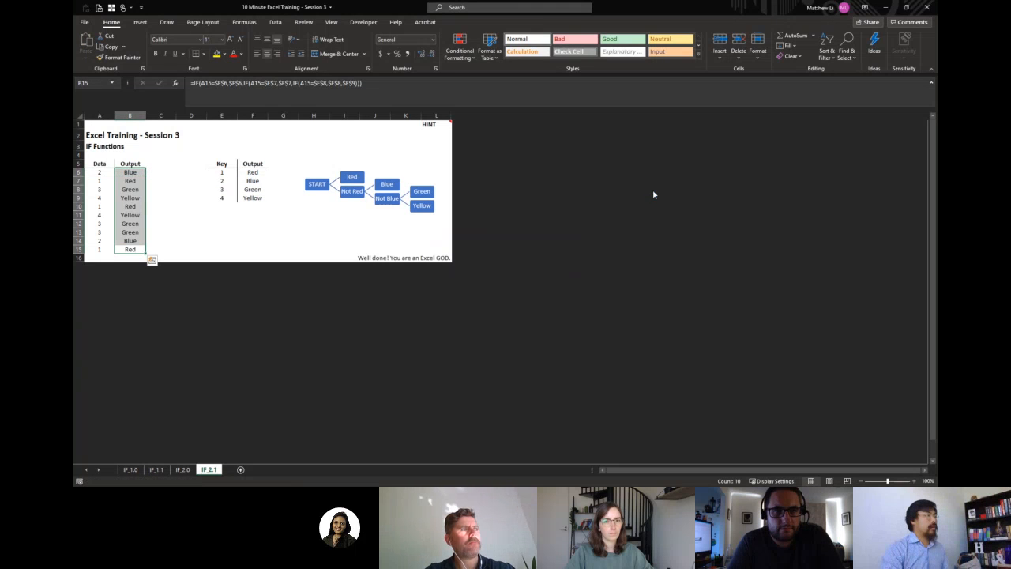